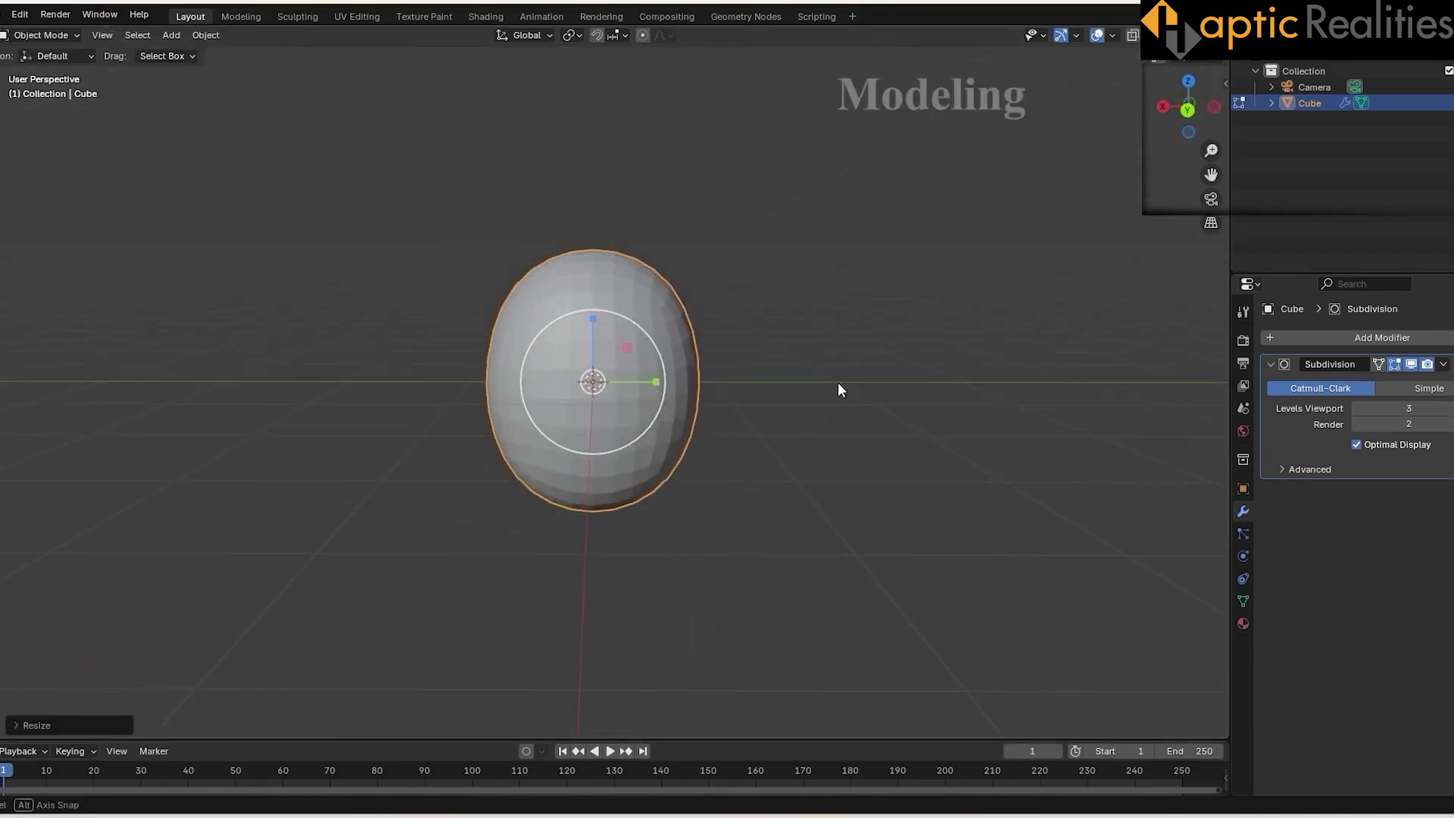
# Open the subdivided cube's mesh in Edit Mode.
pyautogui.moveTo(837, 384)
pyautogui.mouseDown(button='middle')
pyautogui.moveTo(874, 358)
pyautogui.moveTo(838, 383)
pyautogui.moveTo(841, 363)
pyautogui.mouseUp(button='middle')
pyautogui.rightClick(566, 276)
pyautogui.press('Tab')
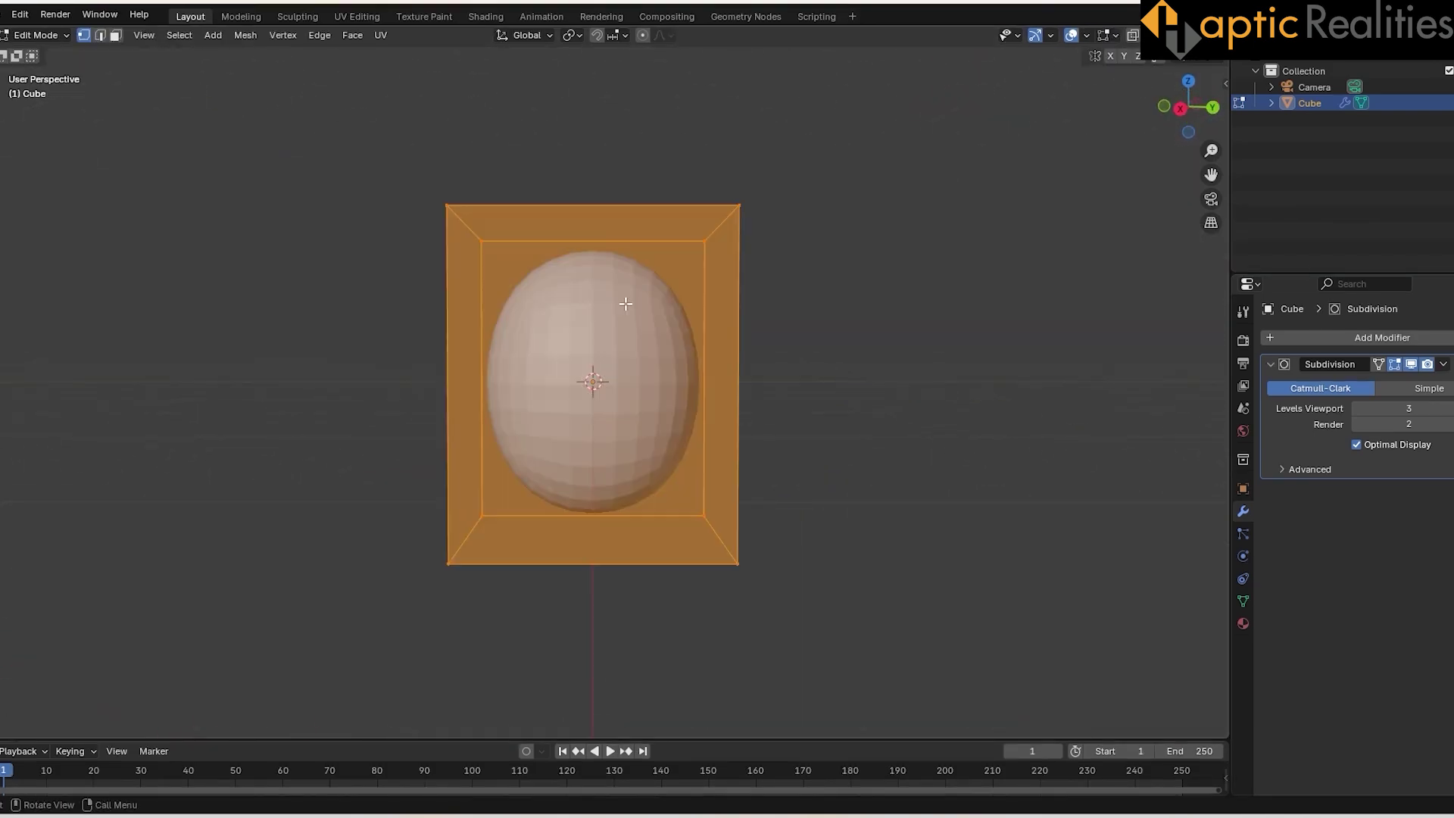
pyautogui.moveTo(386, 156); pyautogui.dragTo(670, 268)
pyautogui.moveTo(593, 144); pyautogui.dragTo(593, 91)
pyautogui.moveTo(459, 256); pyautogui.dragTo(431, 258, button='middle')
pyautogui.click(2, 440)
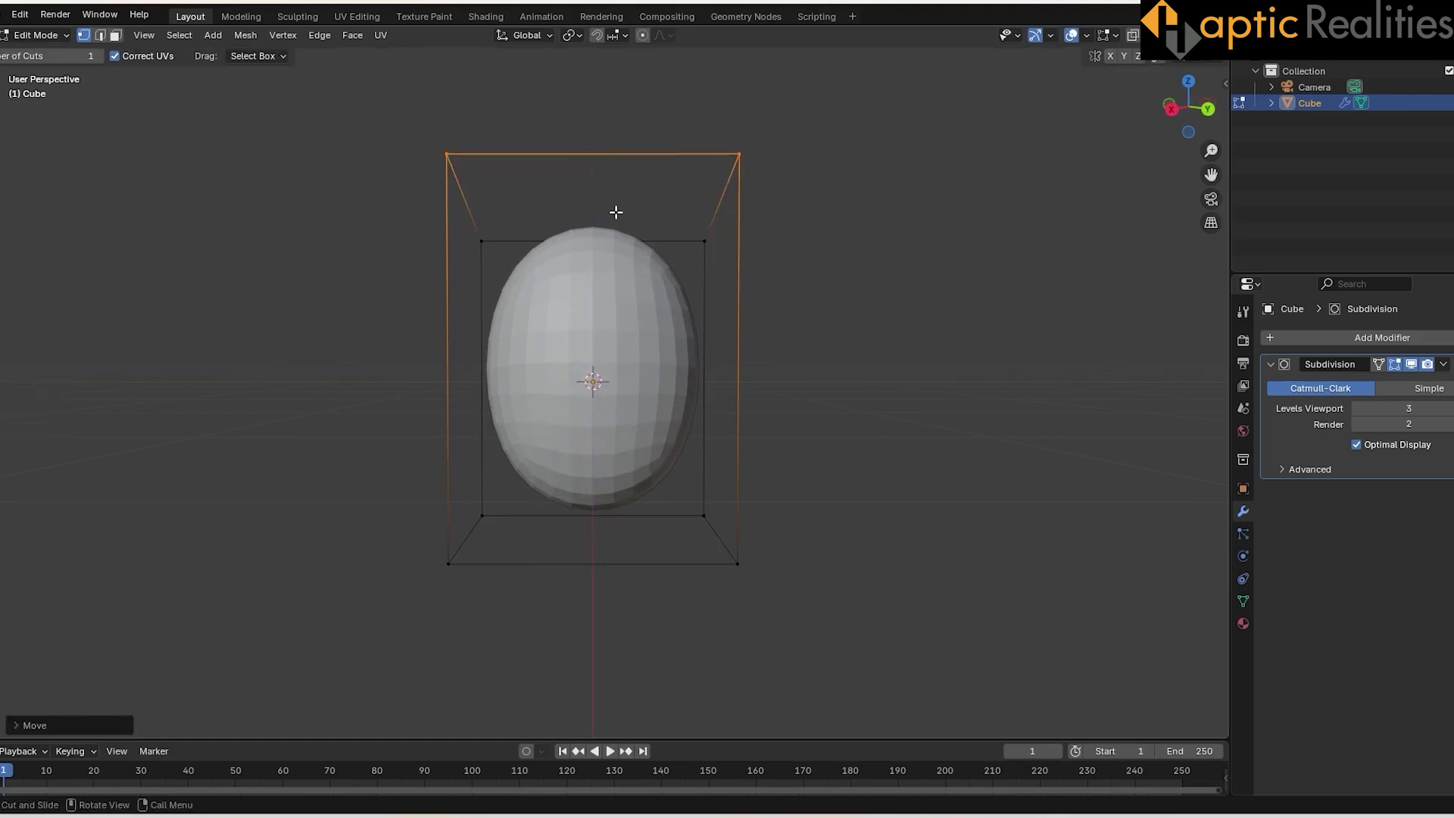
pyautogui.click(614, 206)
pyautogui.click(739, 286)
pyautogui.hotkey('ctrl', 'z')
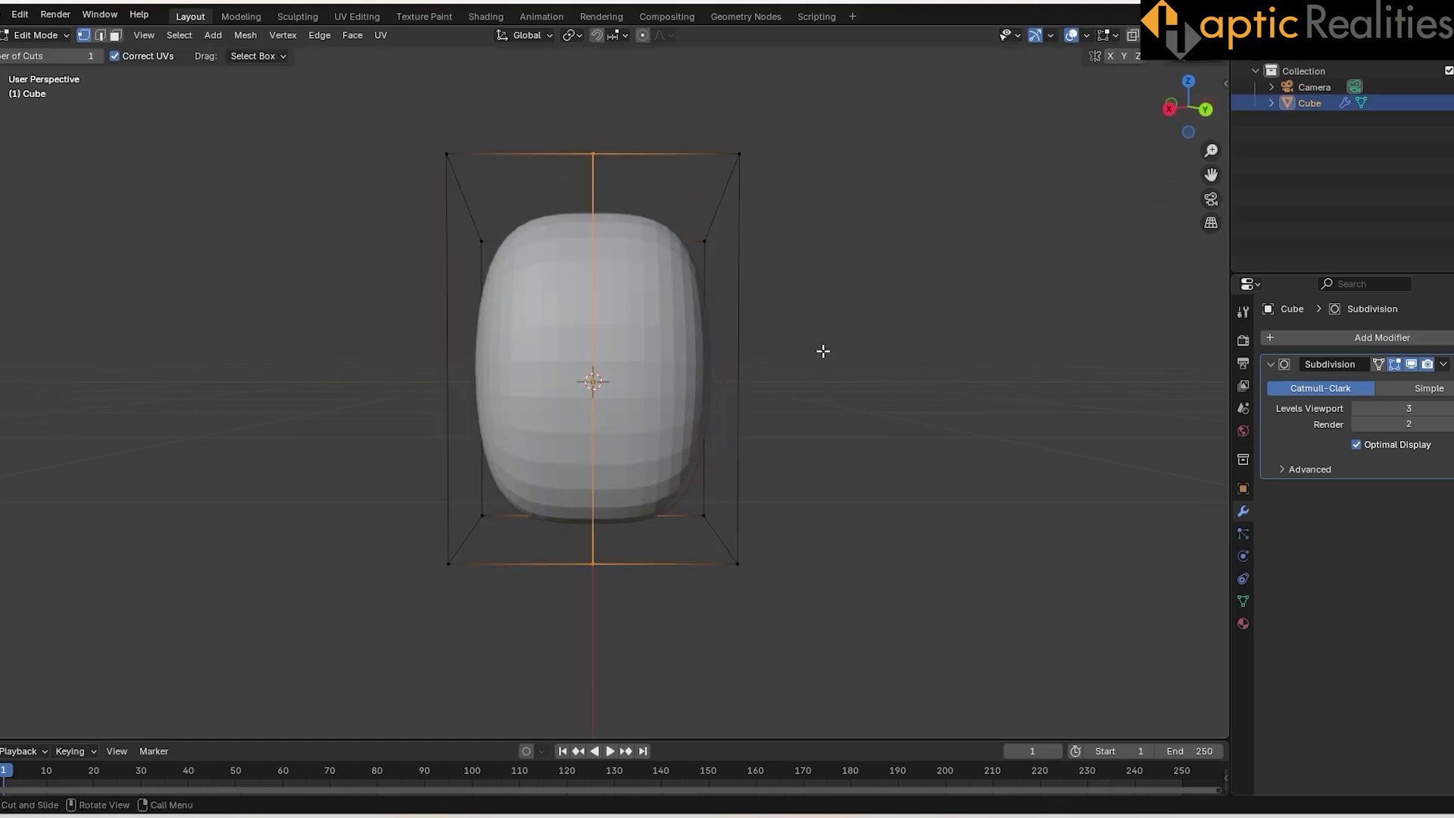
# Turn on X-ray display, select all the cube's upper vertices and raise them along Z to lengthen the form.
pyautogui.moveTo(823, 351)
pyautogui.mouseDown(button='middle')
pyautogui.moveTo(838, 373)
pyautogui.moveTo(750, 429)
pyautogui.moveTo(854, 402)
pyautogui.moveTo(832, 362)
pyautogui.mouseUp(button='middle')
pyautogui.hotkey('alt', 'z')
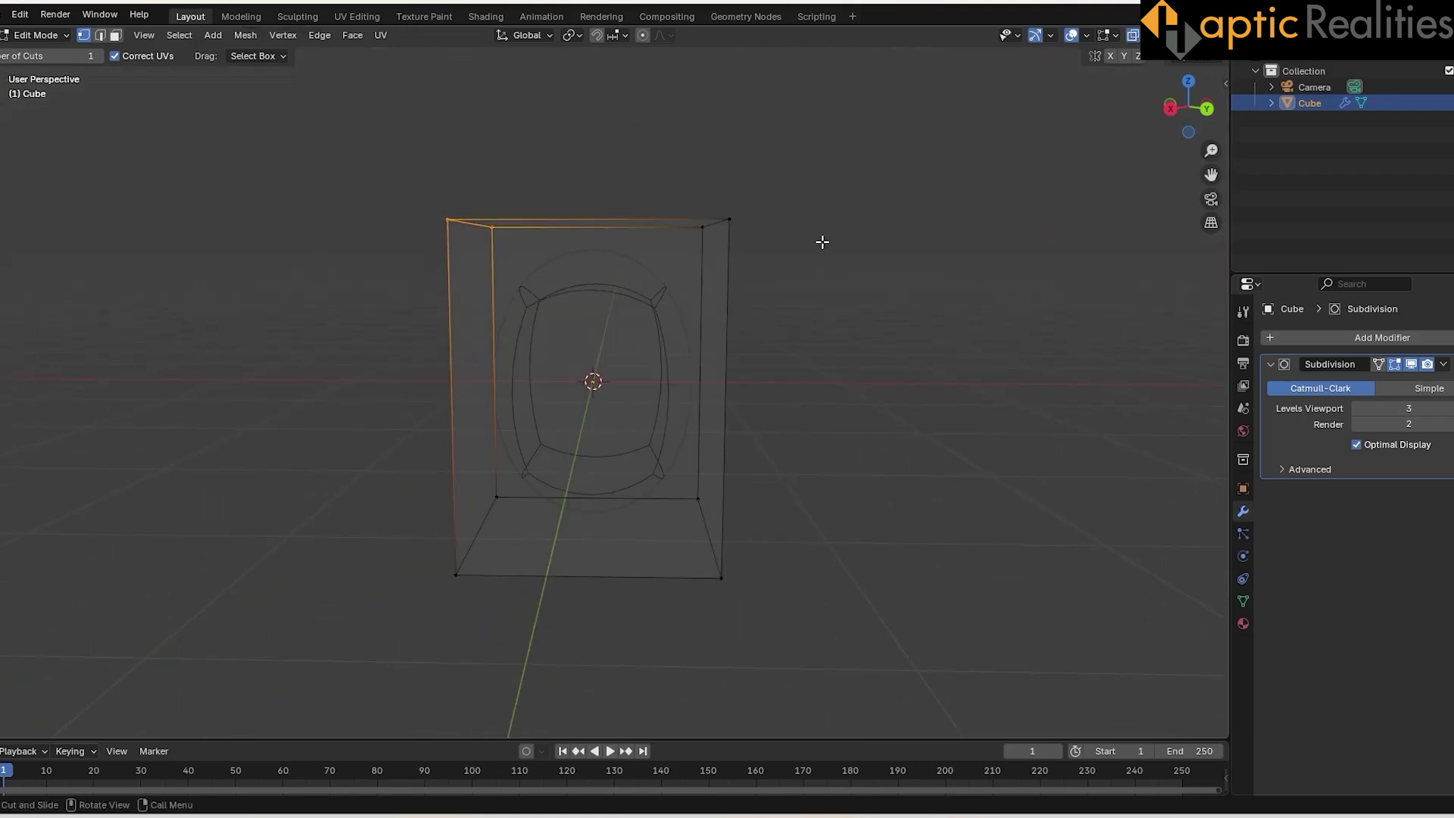
pyautogui.click(2, 144)
pyautogui.moveTo(812, 241); pyautogui.dragTo(428, 191)
pyautogui.moveTo(592, 151); pyautogui.dragTo(592, 99)
# Taper the cage by enlarging its upper face and shrinking its lower face.
pyautogui.moveTo(750, 325); pyautogui.dragTo(945, 344, button='middle')
pyautogui.press('s')
pyautogui.click(1023, 370)
pyautogui.moveTo(819, 643); pyautogui.dragTo(424, 470)
pyautogui.press('s')
pyautogui.click(714, 522)
# Return the tapered cube to Object Mode with X-ray display off.
pyautogui.moveTo(739, 434); pyautogui.dragTo(653, 423, button='middle')
pyautogui.rightClick(656, 309)
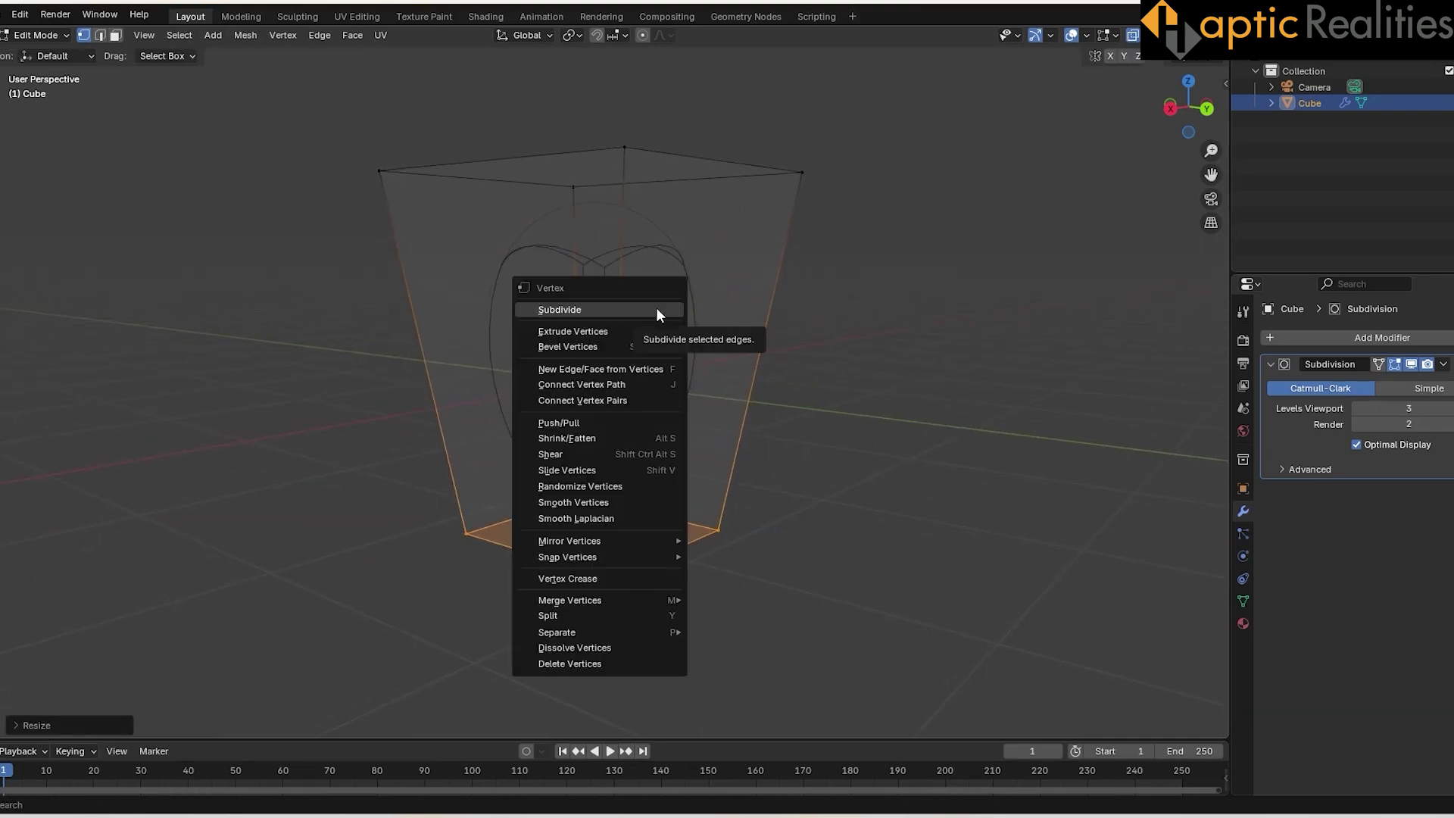
pyautogui.click(781, 285)
pyautogui.press('Tab')
pyautogui.moveTo(782, 310)
pyautogui.mouseDown(button='middle')
pyautogui.moveTo(887, 379)
pyautogui.moveTo(749, 410)
pyautogui.moveTo(653, 369)
pyautogui.moveTo(716, 363)
pyautogui.mouseUp(button='middle')
pyautogui.press('z')
pyautogui.click(950, 380)
pyautogui.click(748, 410)
pyautogui.click(655, 377)
pyautogui.scroll(1, 716, 363)
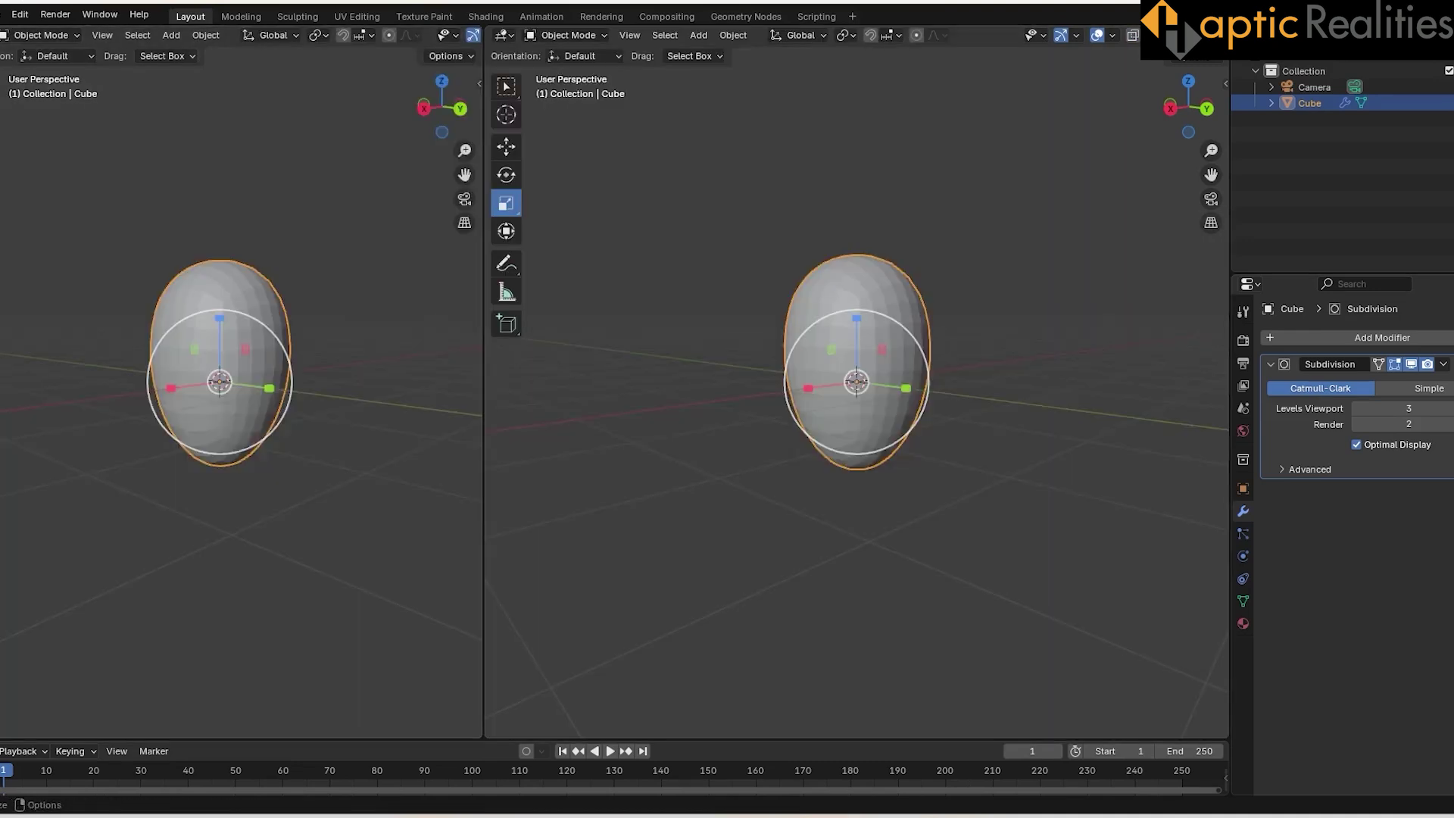
# Show a Geometry Node Editor beside the 3D viewport and create a new geometry node tree for the cube.
pyautogui.click(1, 35)
pyautogui.click(15, 168)
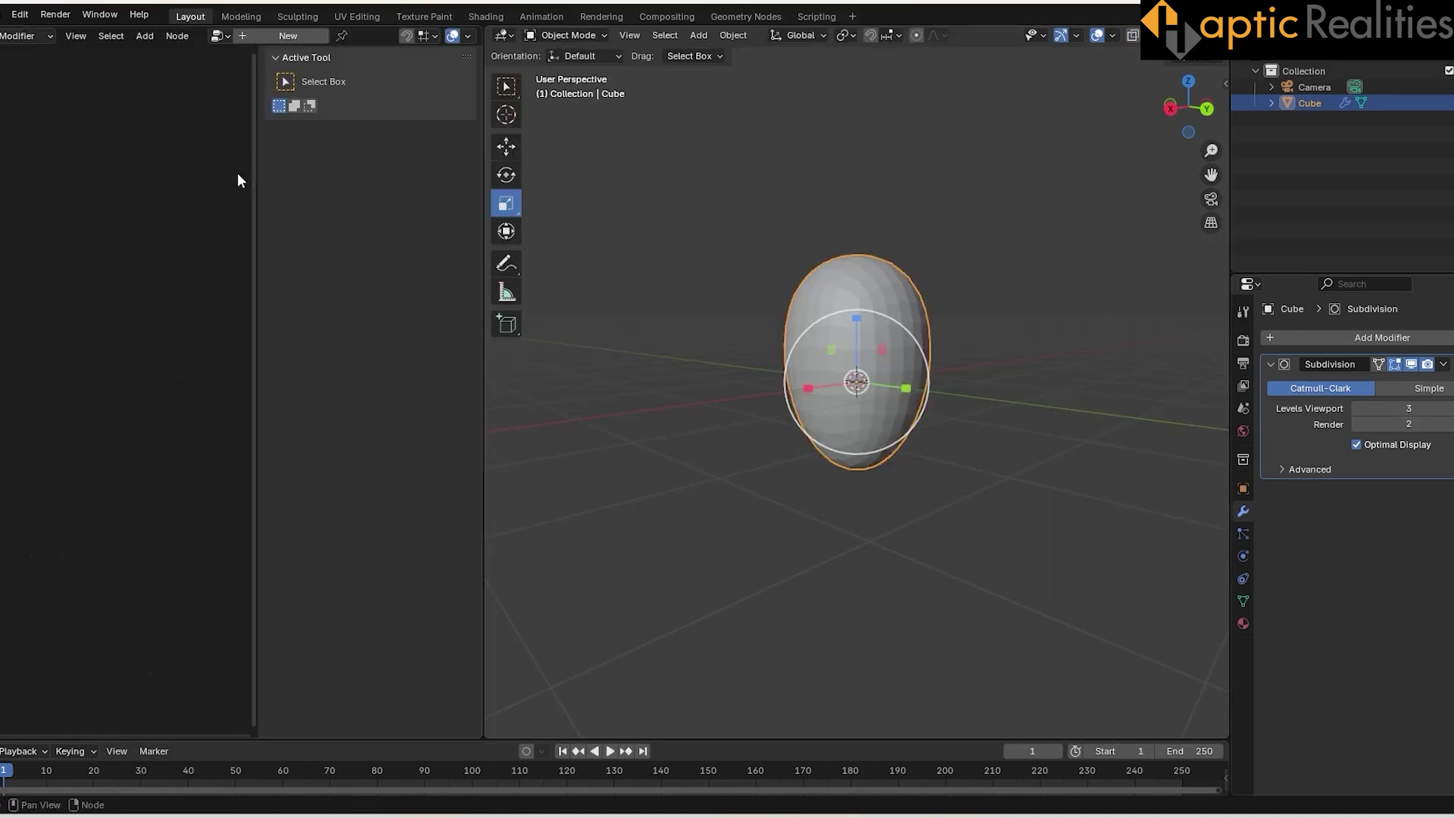
pyautogui.press('n')
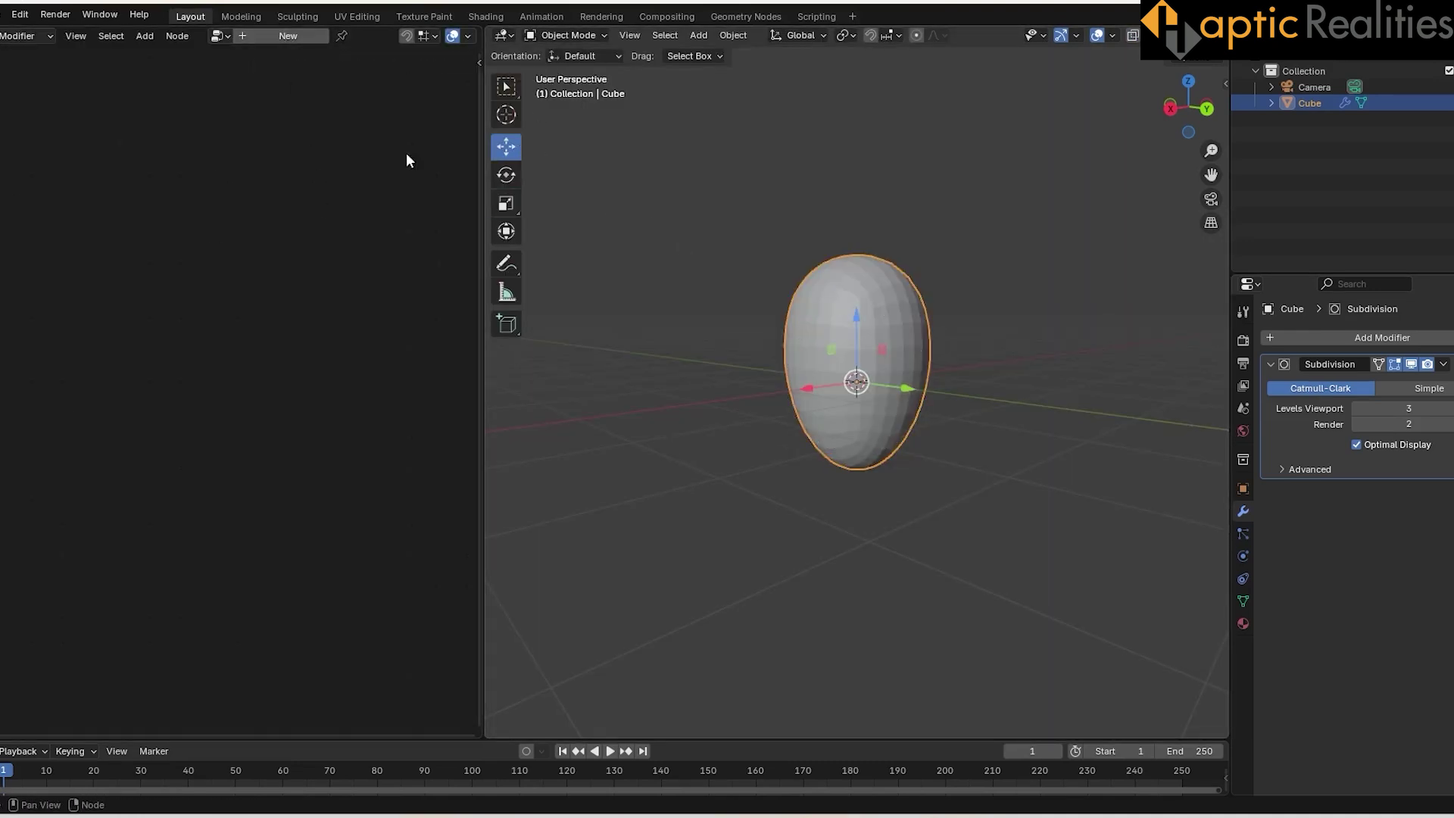
pyautogui.click(280, 35)
pyautogui.press('Home')
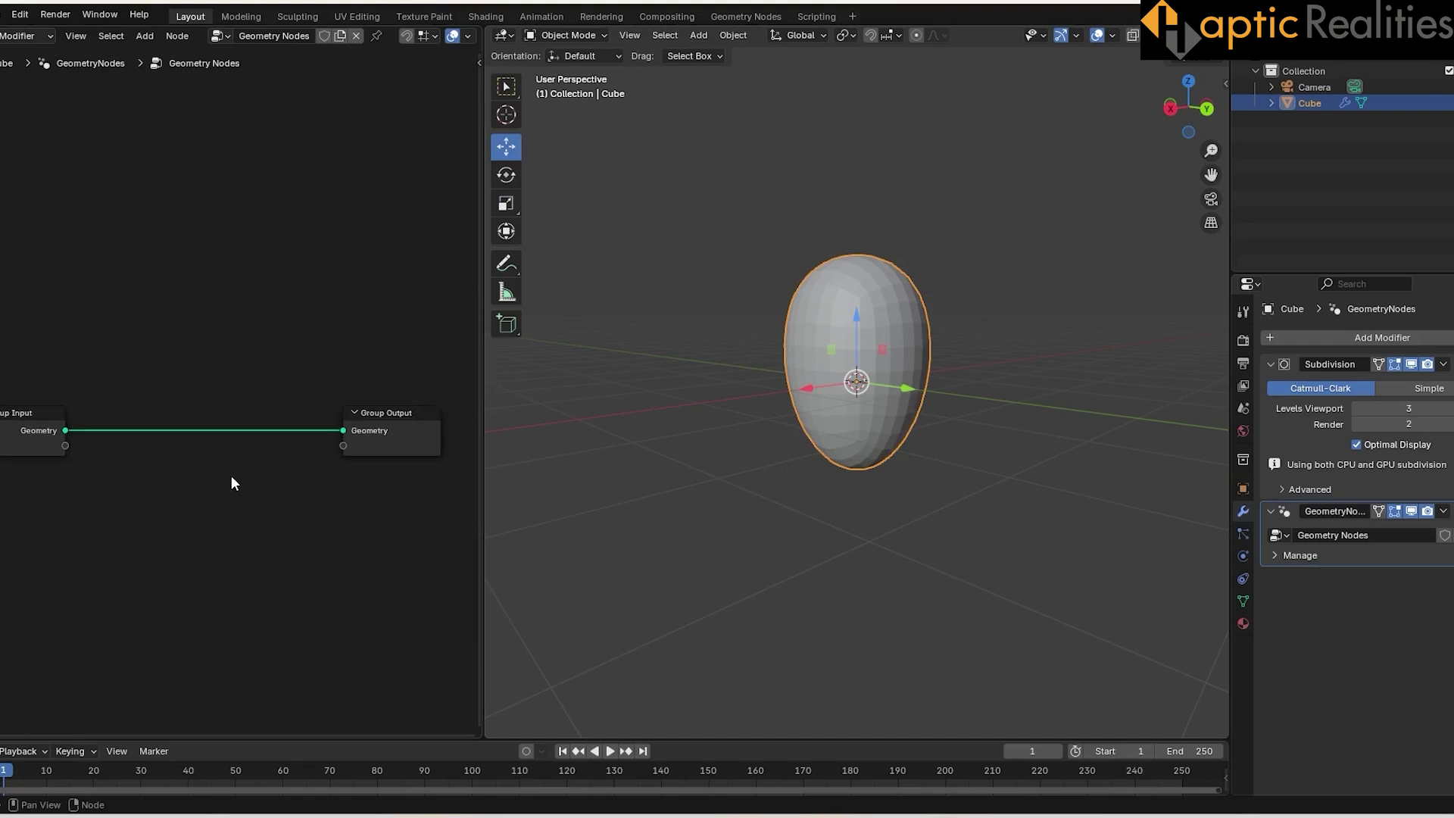
# Insert a Distribute Points on Faces node between Group Input and Group Output.
pyautogui.hotkey('shift', 'a')
pyautogui.write('inst')
pyautogui.press('BackSpace')
pyautogui.press('BackSpace')
pyautogui.press('BackSpace')
pyautogui.press('BackSpace')
pyautogui.write('dist')
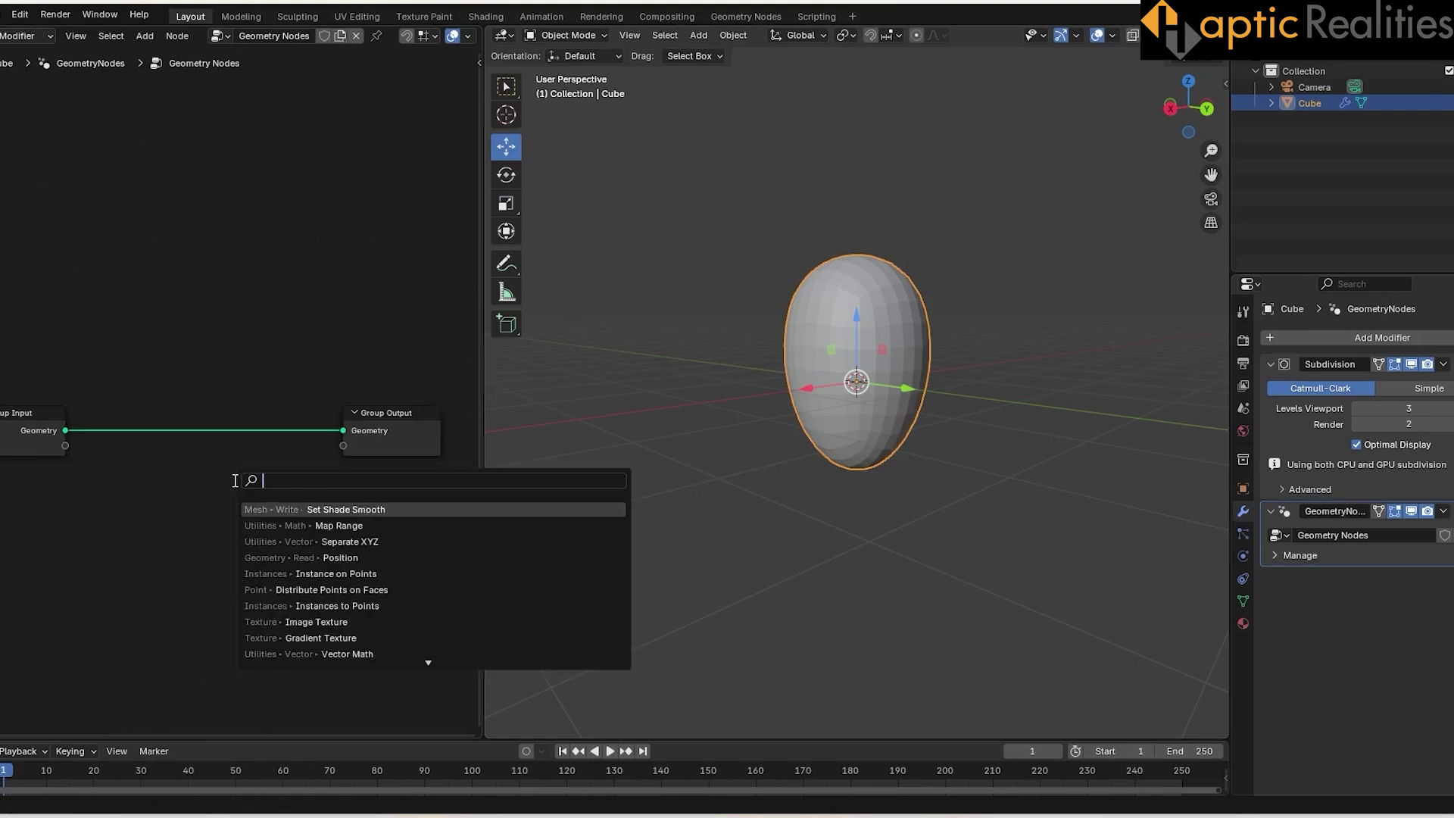
pyautogui.press('Down')
pyautogui.press('Down')
pyautogui.press('Return')
pyautogui.click(127, 414)
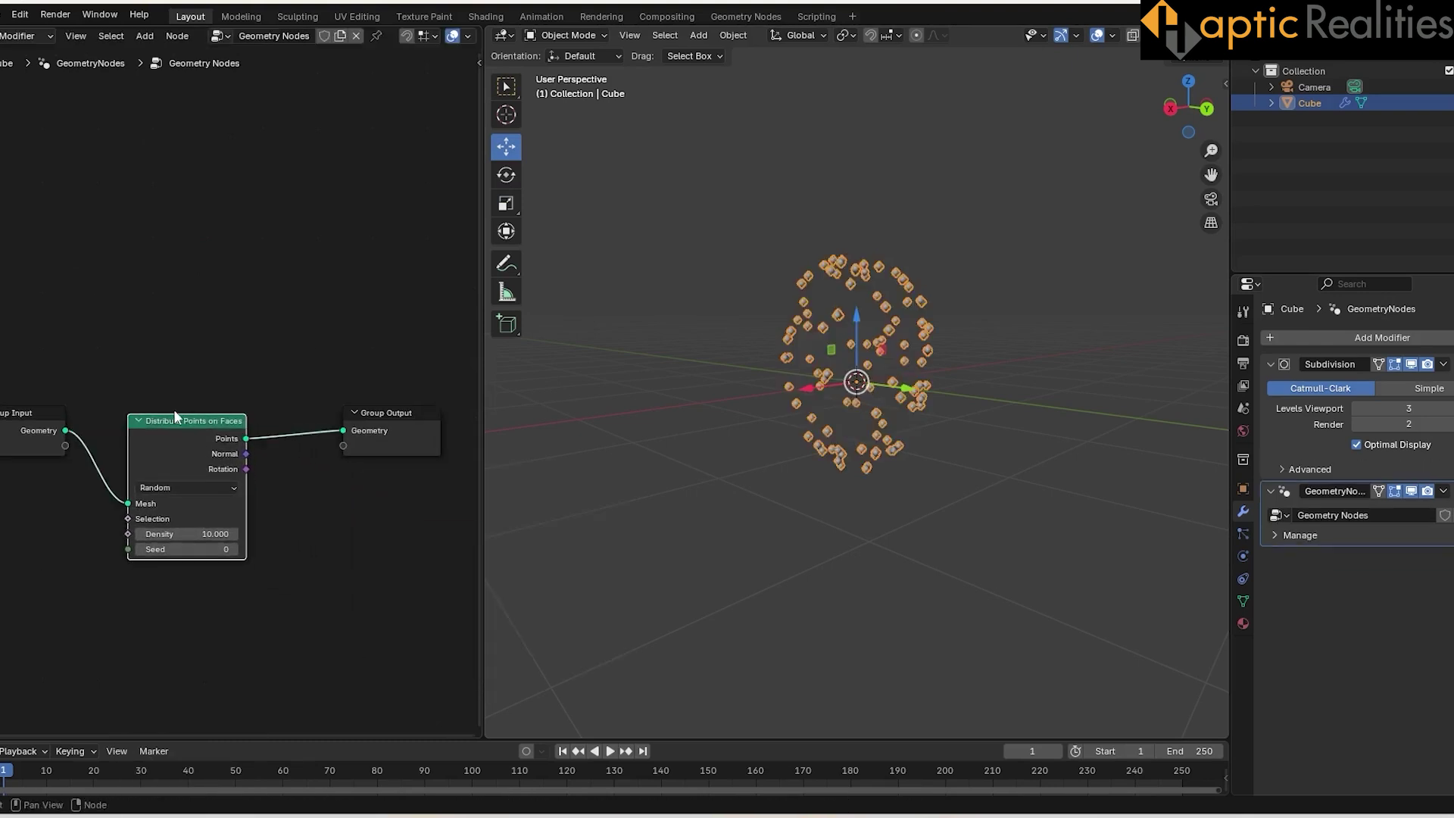
# Spread the nodes apart and insert an Instance on Points node between Distribute Points on Faces and Group Output.
pyautogui.moveTo(395, 415); pyautogui.dragTo(488, 434)
pyautogui.moveTo(83, 436); pyautogui.dragTo(31, 512)
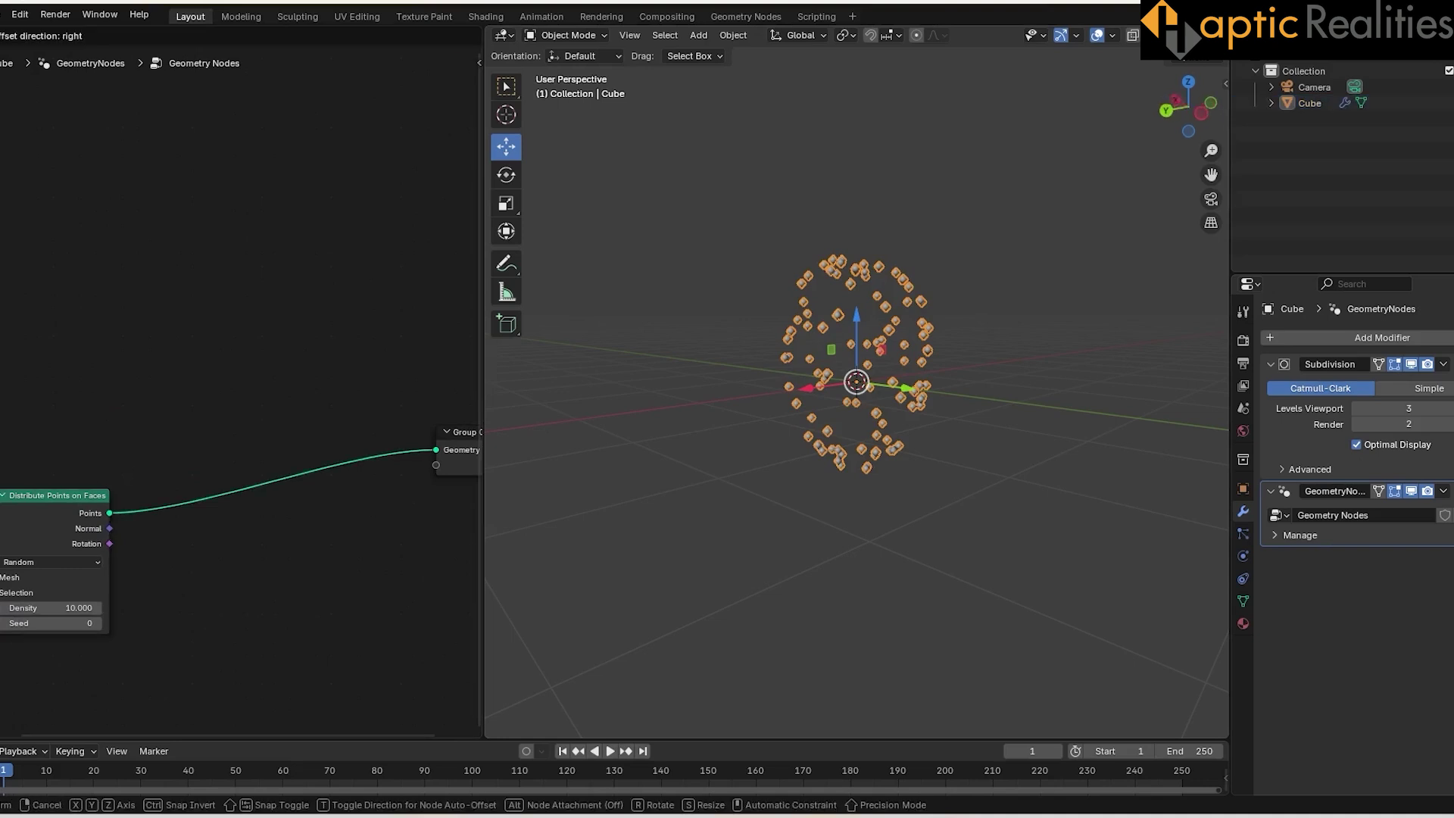
pyautogui.moveTo(284, 314); pyautogui.dragTo(307, 309, button='middle')
pyautogui.hotkey('shift', 'a')
pyautogui.write('insta')
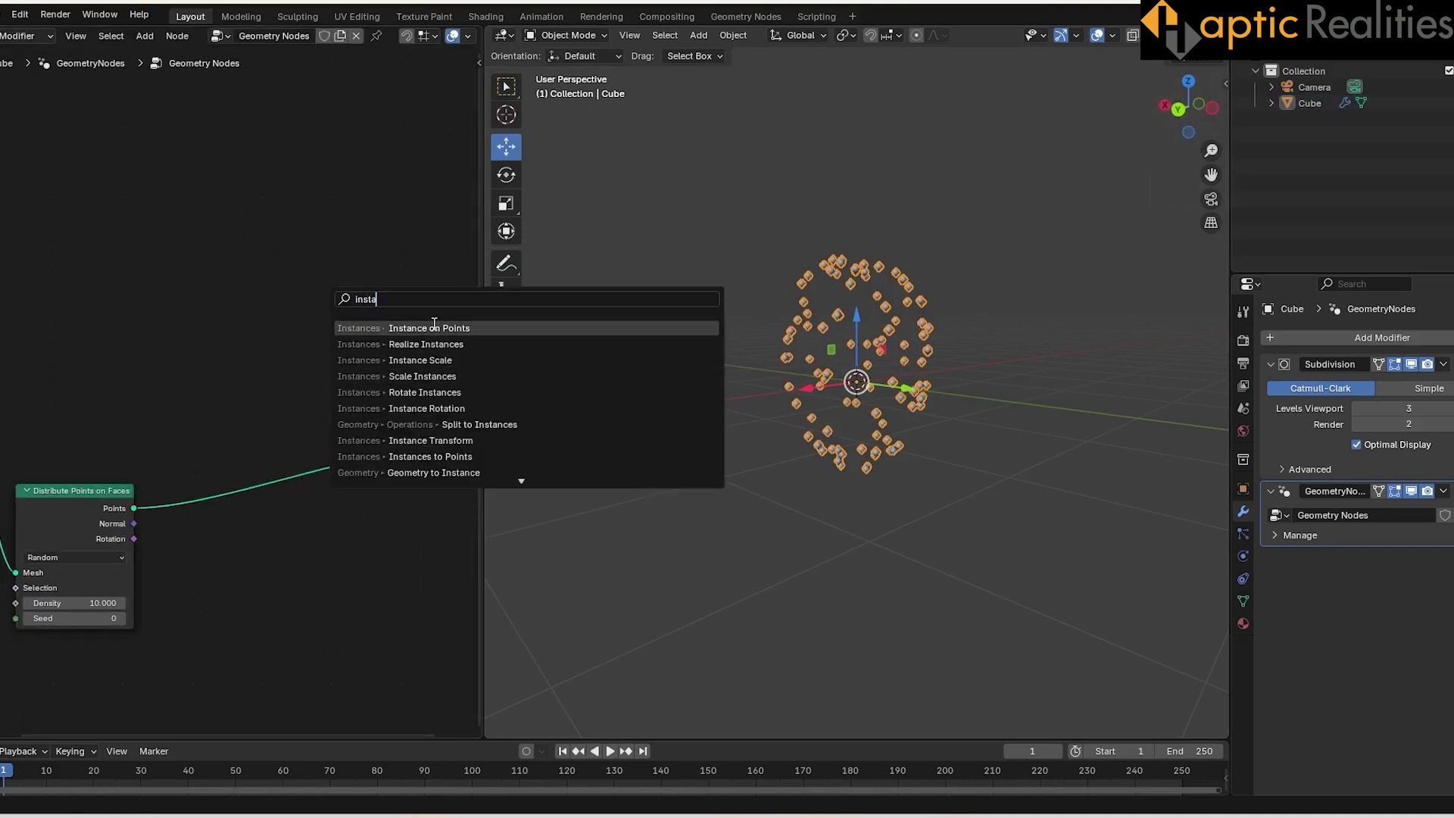
pyautogui.press('Return')
pyautogui.click(251, 471)
# Set the point distribution method to Poisson Disk and feed a new Ico Sphere node into the Instance input.
pyautogui.click(74, 558)
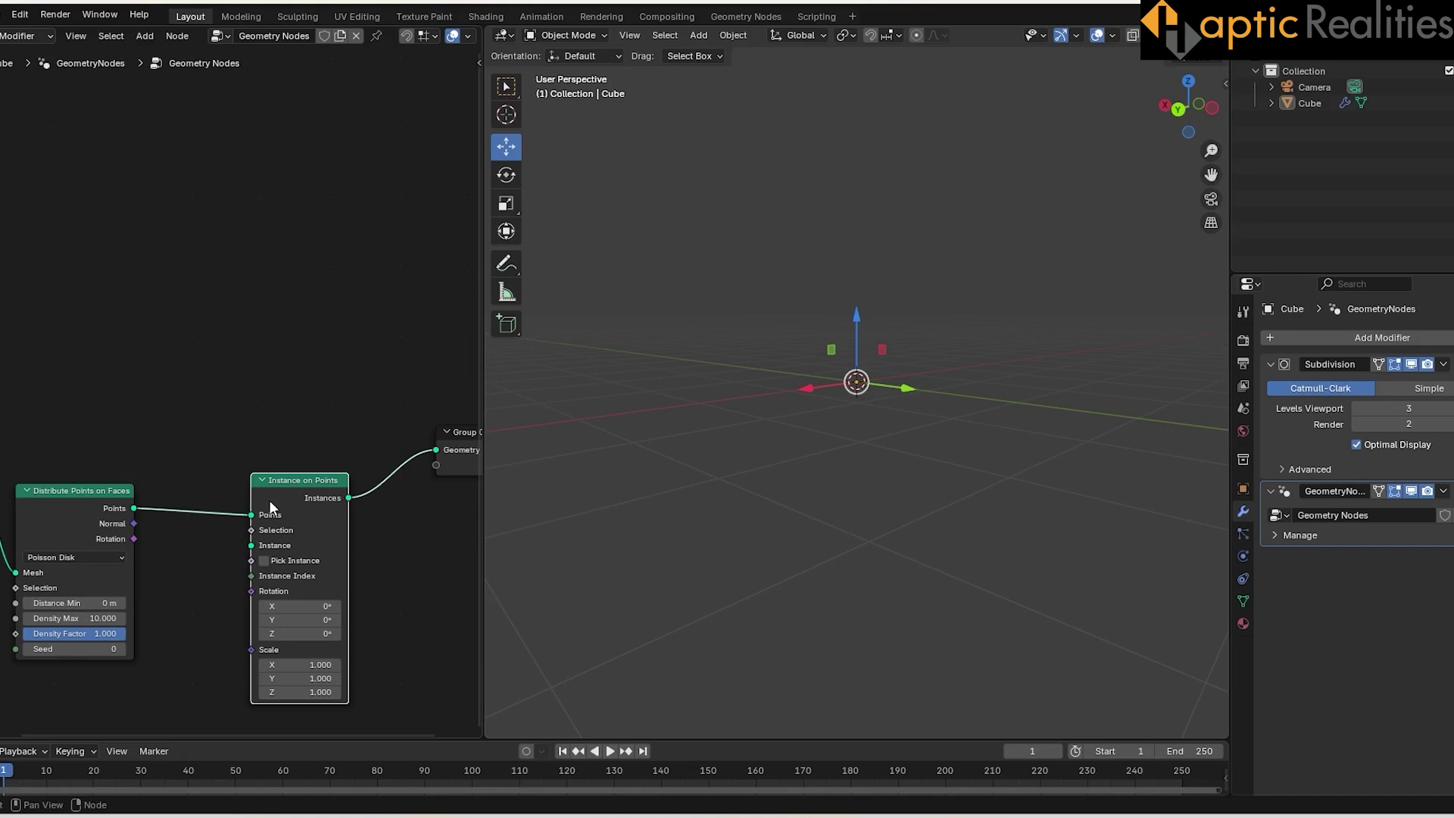
pyautogui.moveTo(166, 670); pyautogui.dragTo(162, 617)
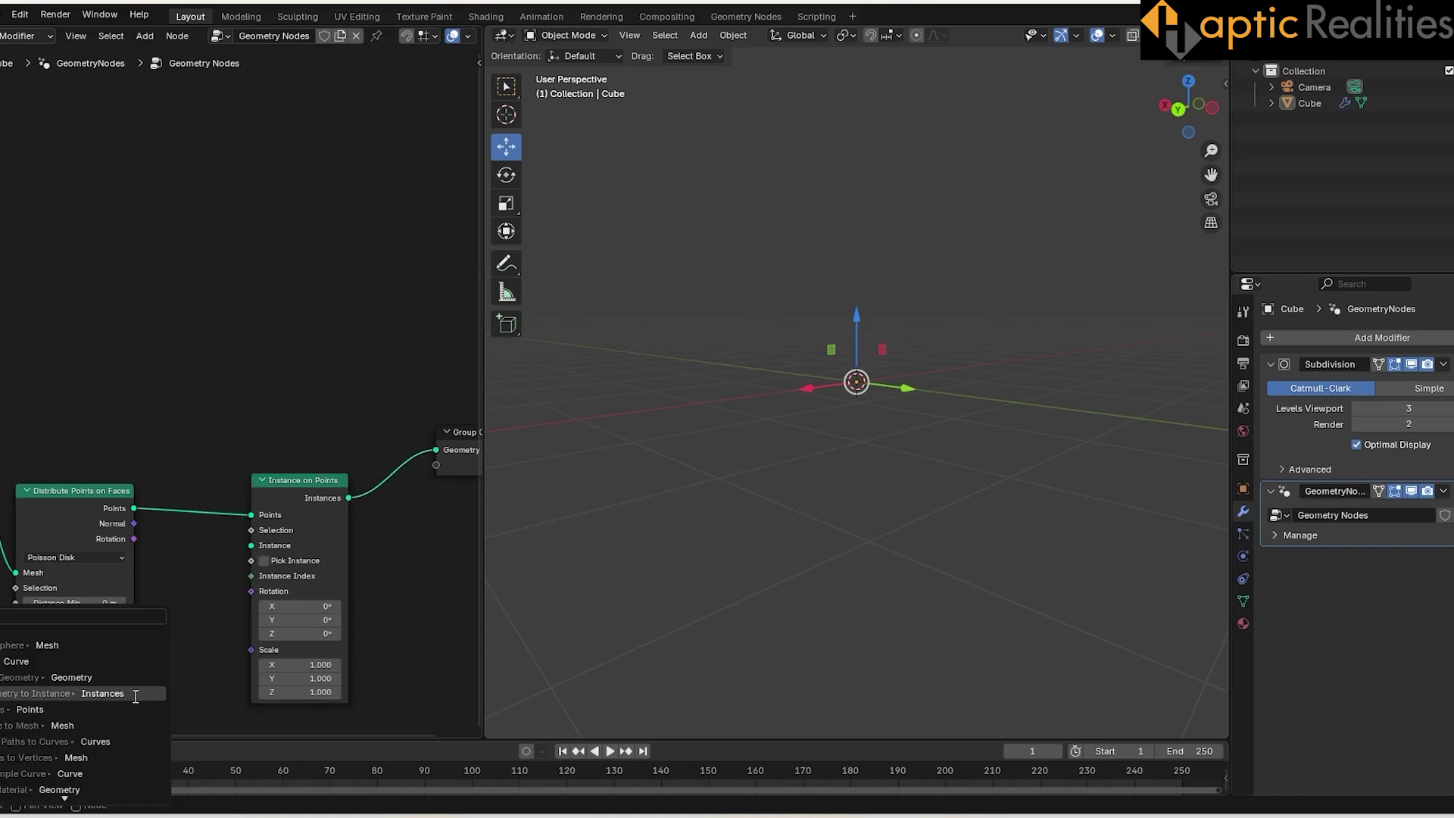
pyautogui.write('sphere')
pyautogui.click(22, 660)
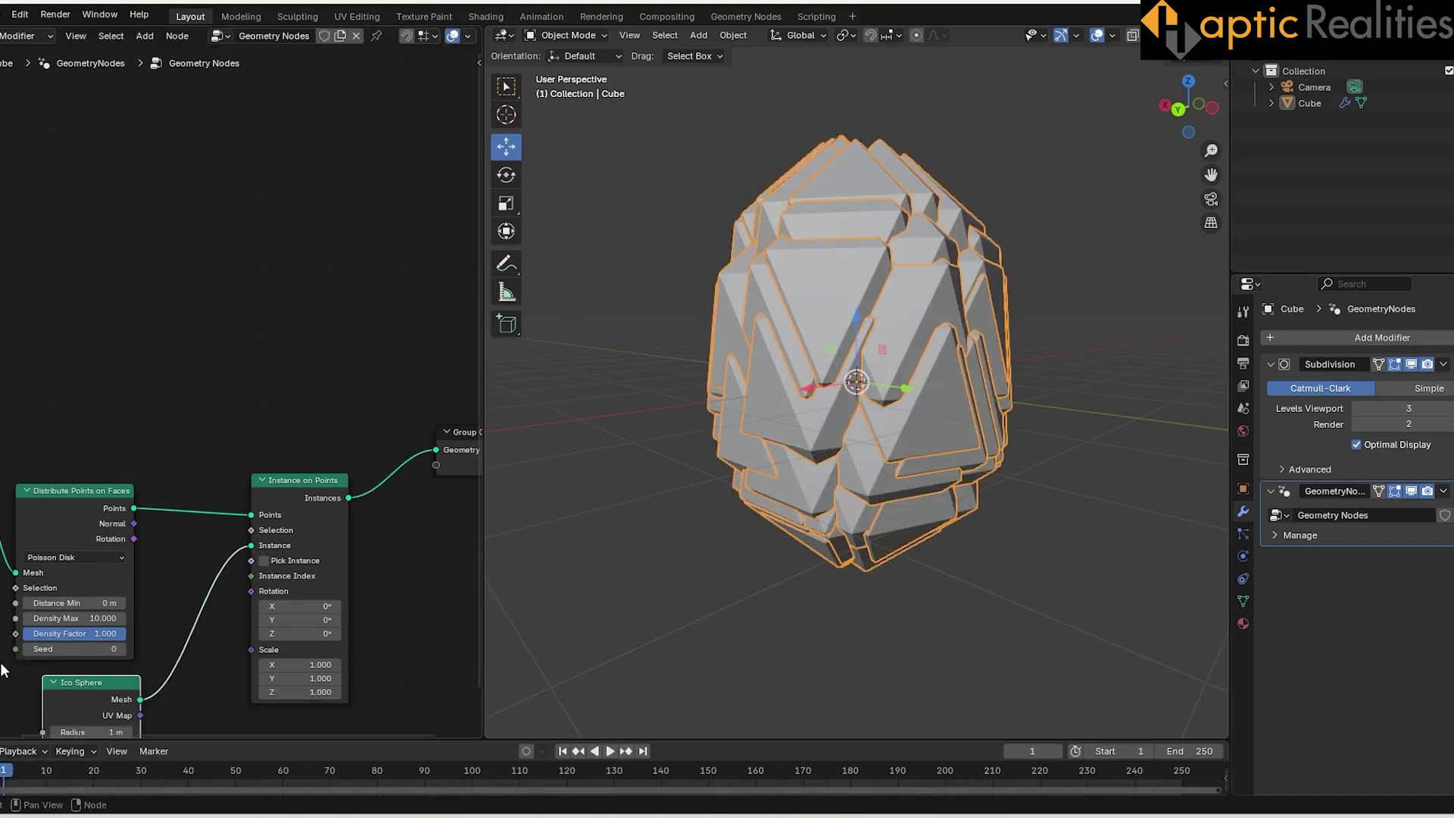
# Give the Ico Sphere a 0.2 m radius and 4 subdivisions, and set the distribution's Distance Min to 0.2 m.
pyautogui.moveTo(261, 646); pyautogui.dragTo(287, 520, button='middle')
pyautogui.scroll(1, 281, 523)
pyautogui.moveTo(149, 565); pyautogui.dragTo(131, 570)
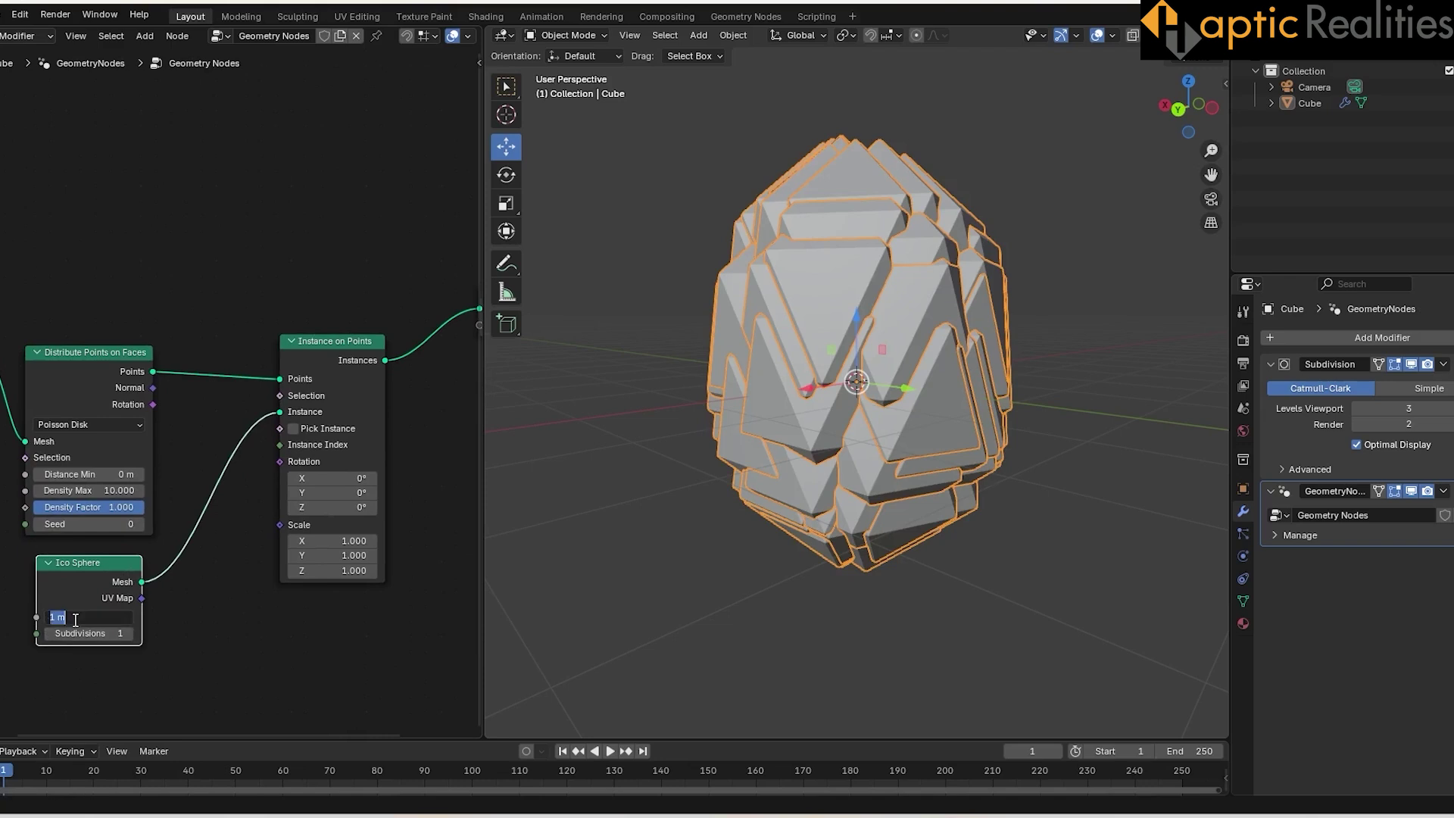
pyautogui.press('Return')
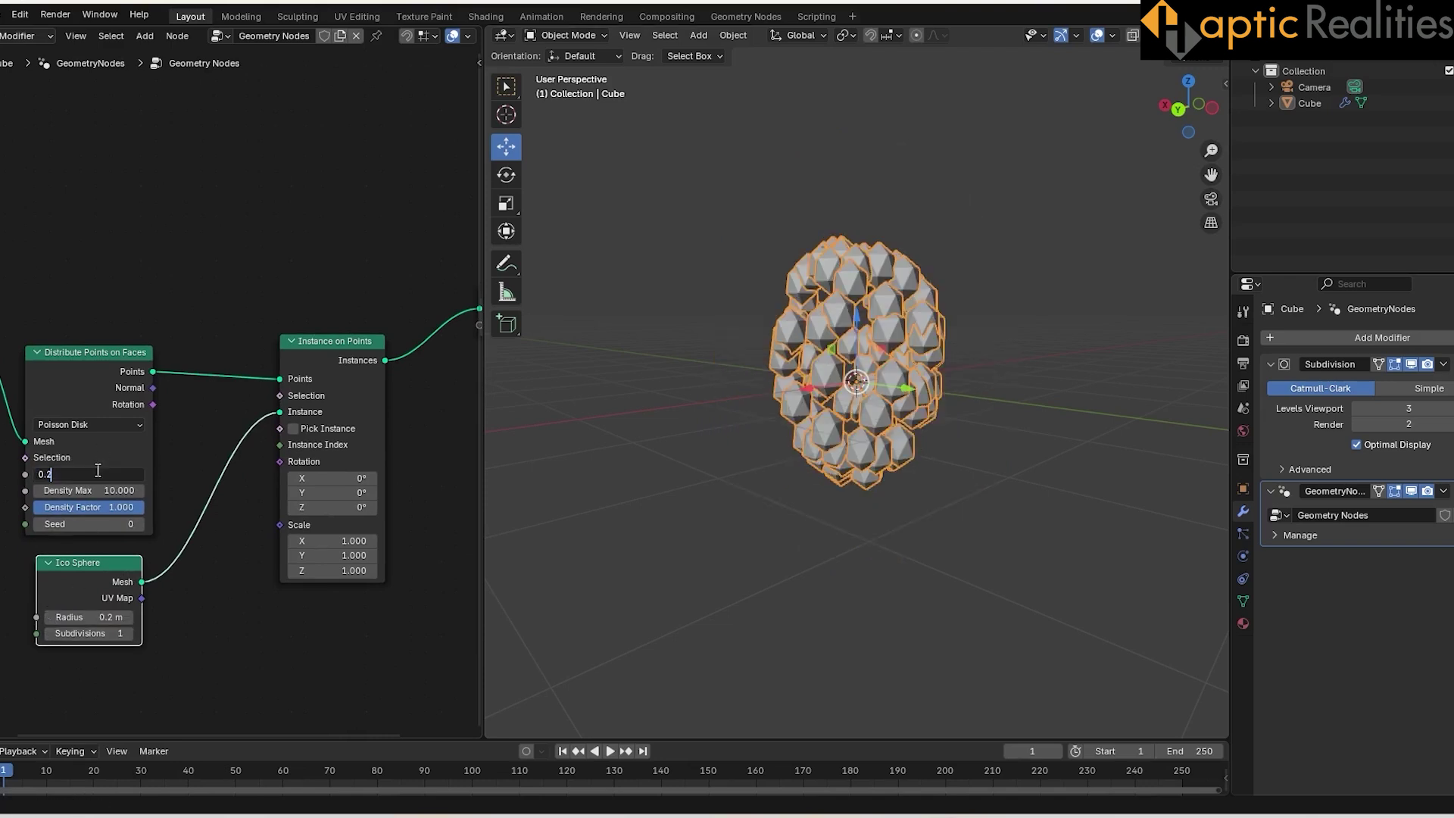
pyautogui.click(97, 470)
pyautogui.write('0.2')
pyautogui.press('Return')
pyautogui.moveTo(106, 634); pyautogui.dragTo(131, 635)
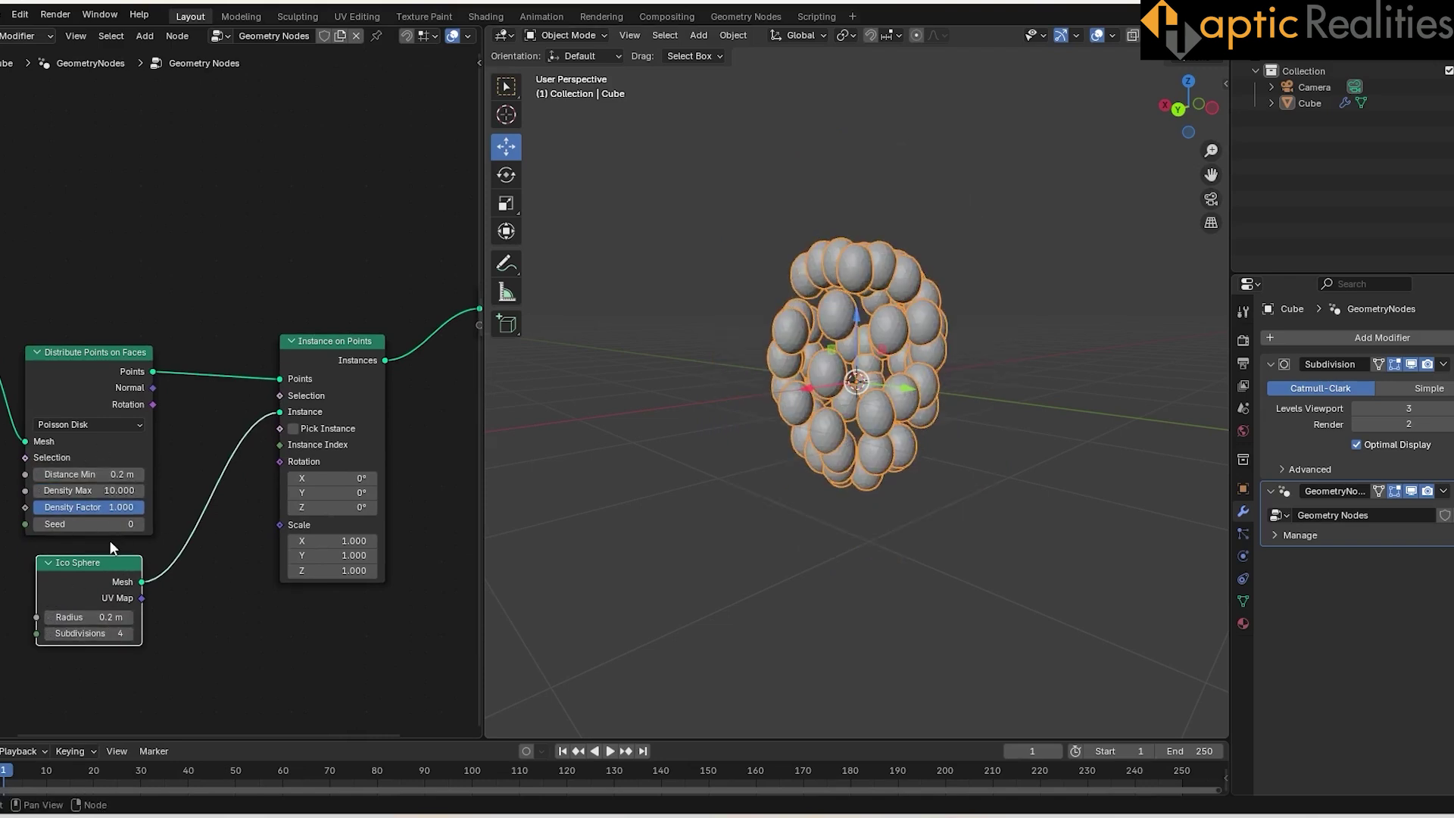
# Set Density Max of the Distribute Points on Faces node to 900.
pyautogui.write('100')
pyautogui.press('Return')
pyautogui.click(981, 306)
pyautogui.moveTo(977, 307); pyautogui.dragTo(879, 341, button='middle')
pyautogui.scroll(3, 879, 341)
# Insert a Set Shade Smooth node between Instance on Points and Group Output.
pyautogui.moveTo(469, 310); pyautogui.dragTo(383, 431, button='middle')
pyautogui.hotkey('shift', 'a')
pyautogui.write('shad')
pyautogui.press('Return')
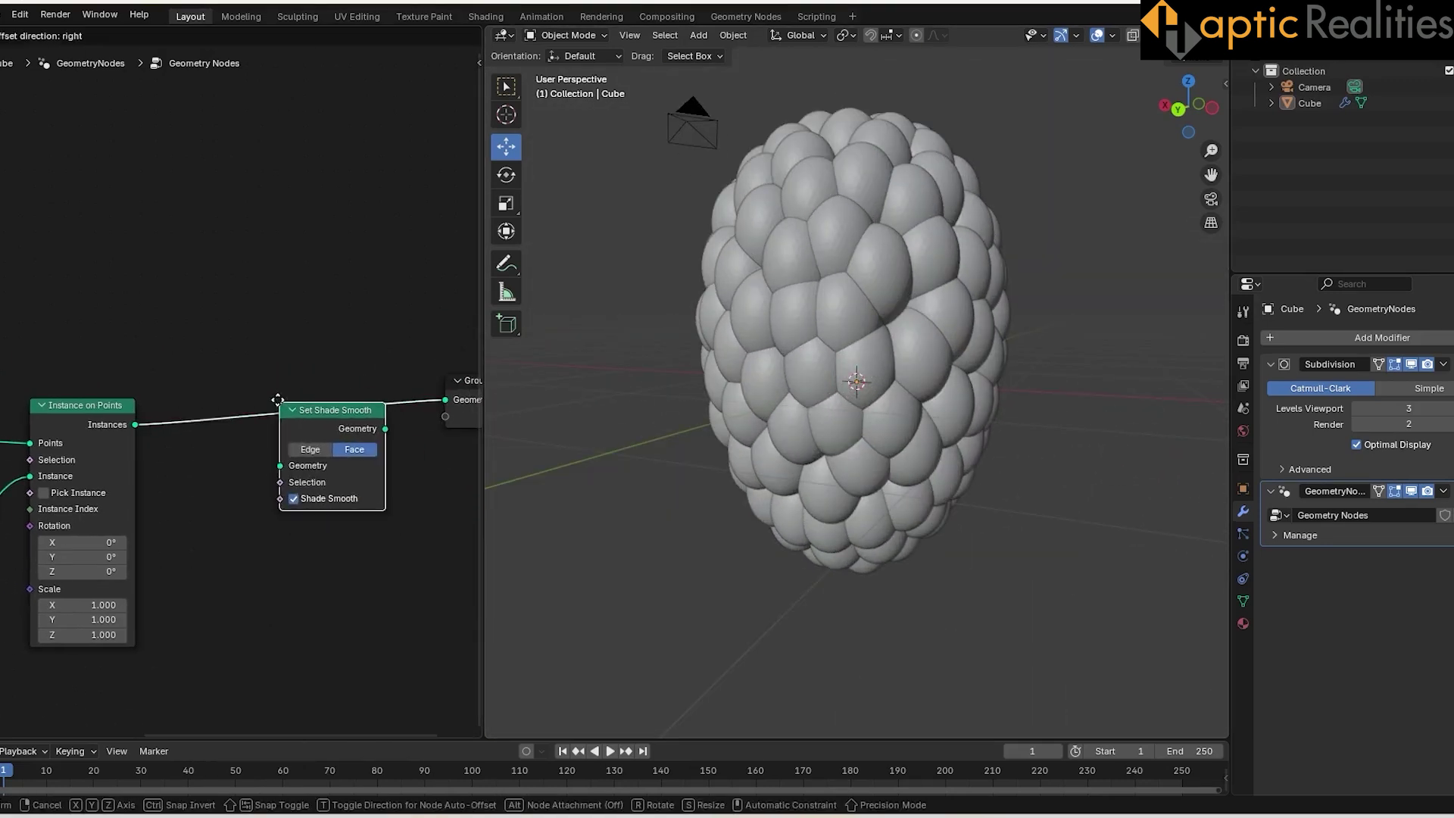
pyautogui.click(326, 447)
# Move the Instance on Points node farther from the Ico Sphere node to make room between them.
pyautogui.moveTo(276, 587); pyautogui.dragTo(349, 571, button='middle')
pyautogui.scroll(-2, 267, 583)
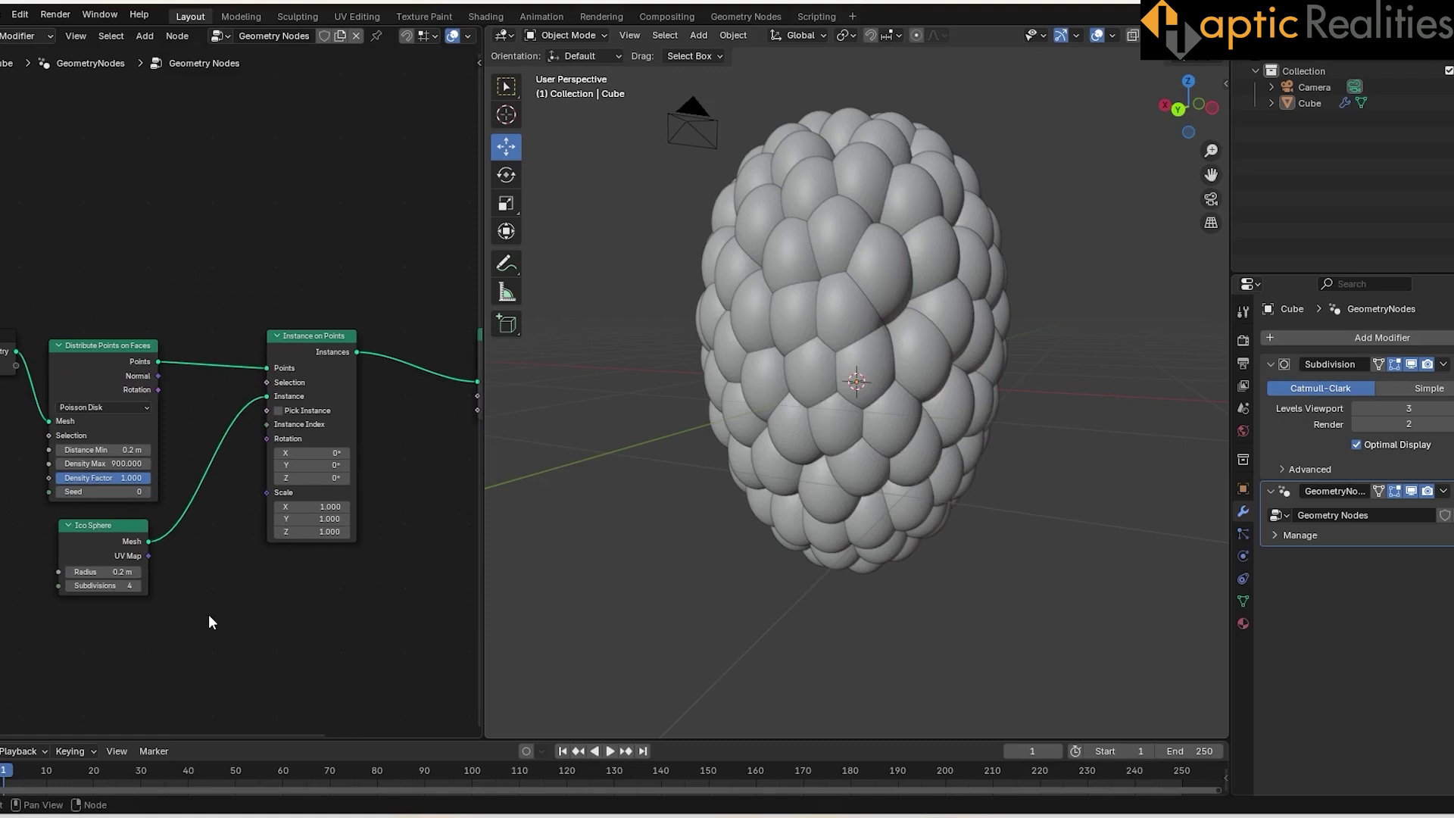
pyautogui.hotkey('shift', 'a')
pyautogui.moveTo(296, 331); pyautogui.dragTo(333, 345)
pyautogui.click(173, 602)
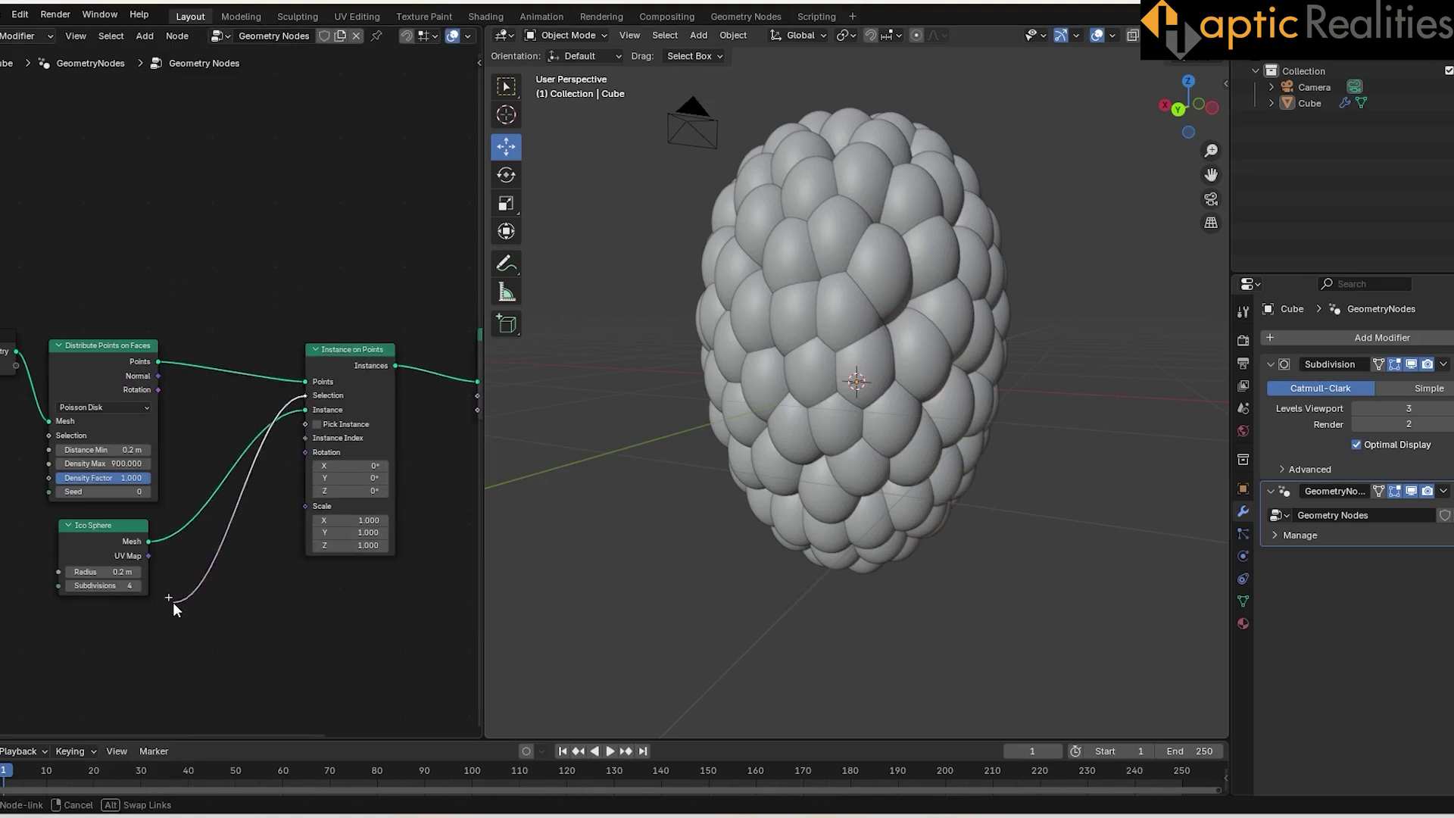
pyautogui.hotkey('shift', 'a')
pyautogui.write('poist')
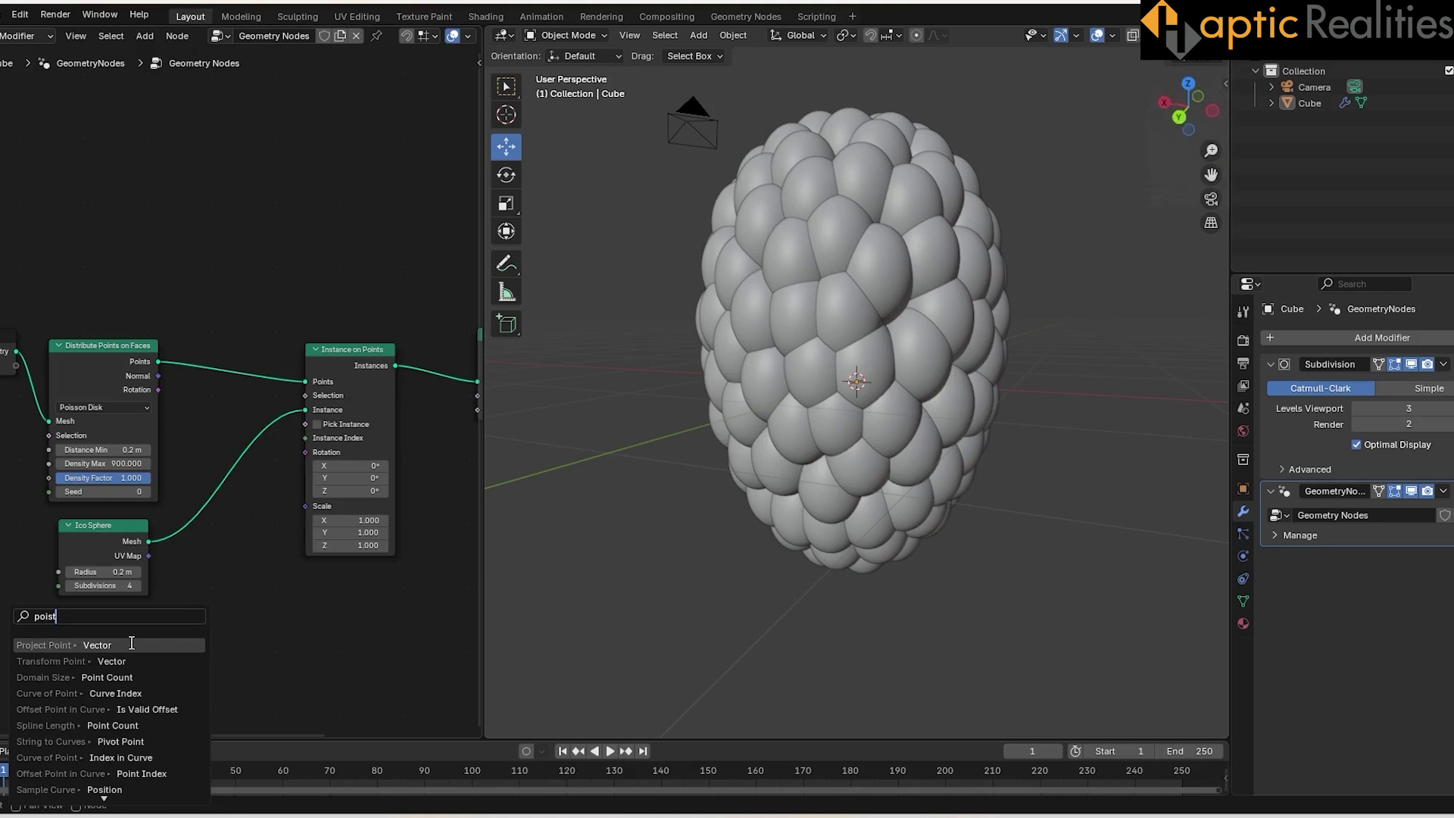
pyautogui.press('Escape')
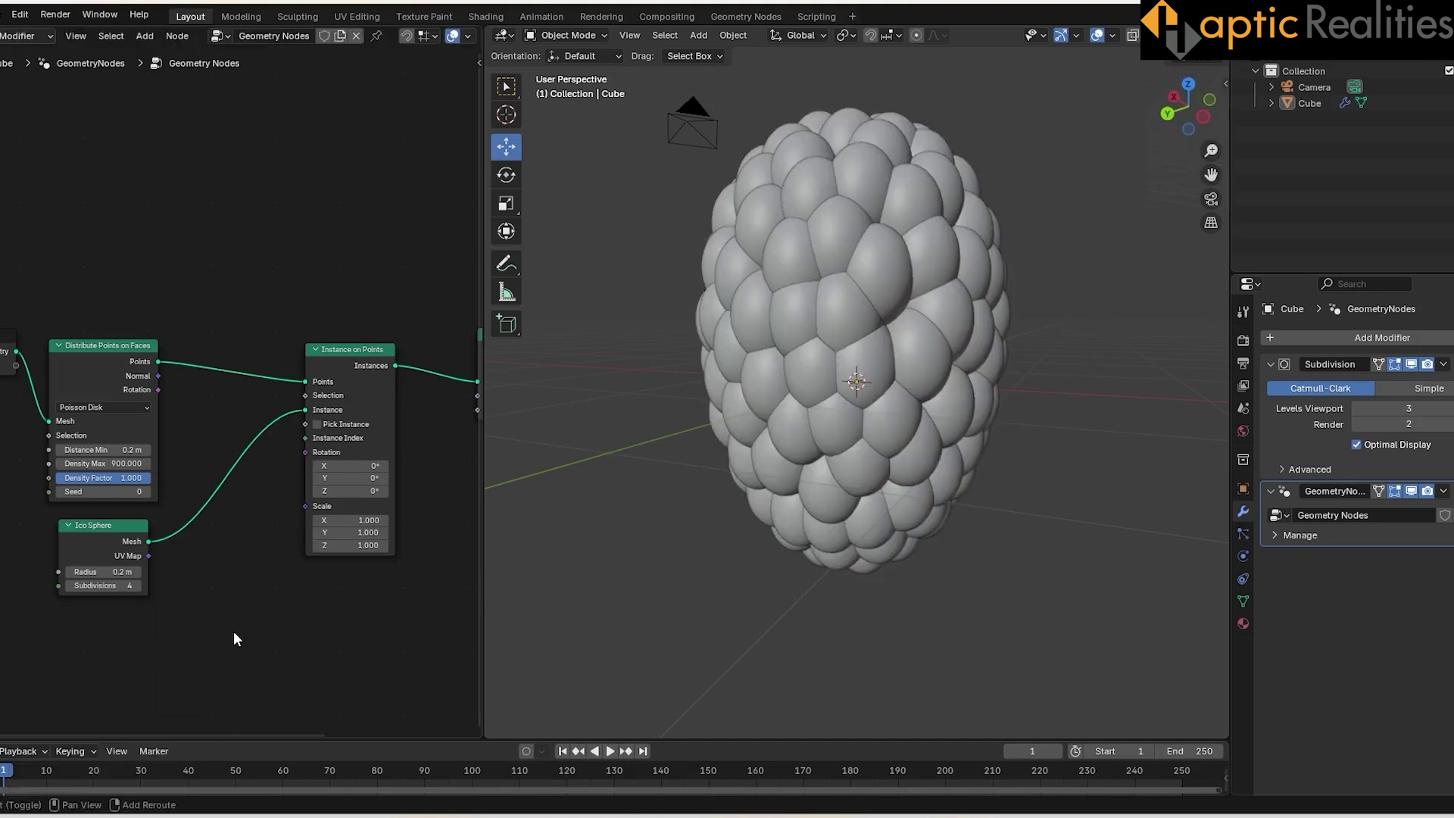
# Add a Position node below the Ico Sphere and connect it to the Selection input of Instance on Points.
pyautogui.hotkey('shift', 'a')
pyautogui.write('poistion')
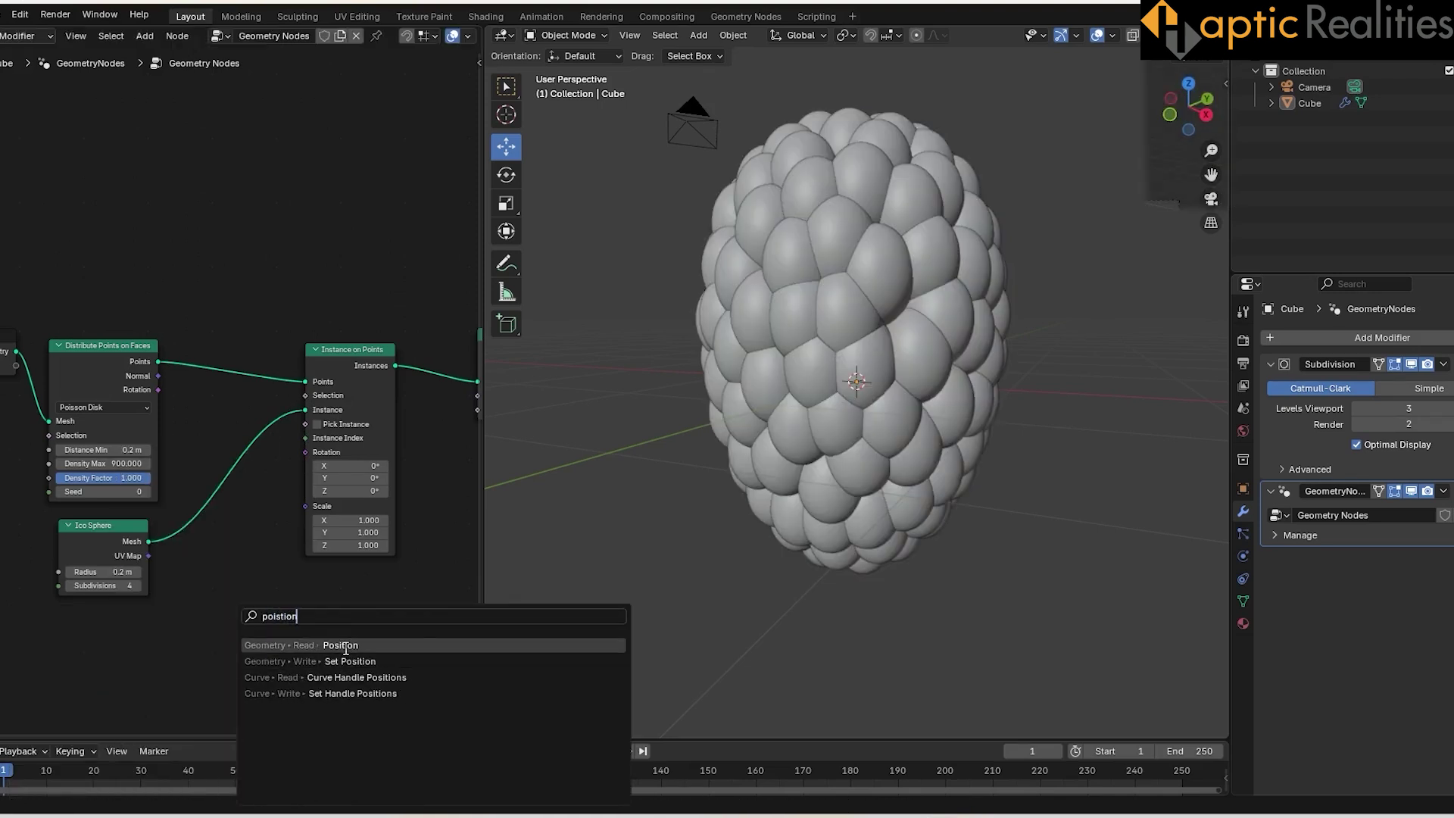
pyautogui.press('Return')
pyautogui.click(53, 621)
pyautogui.moveTo(146, 646); pyautogui.dragTo(306, 395)
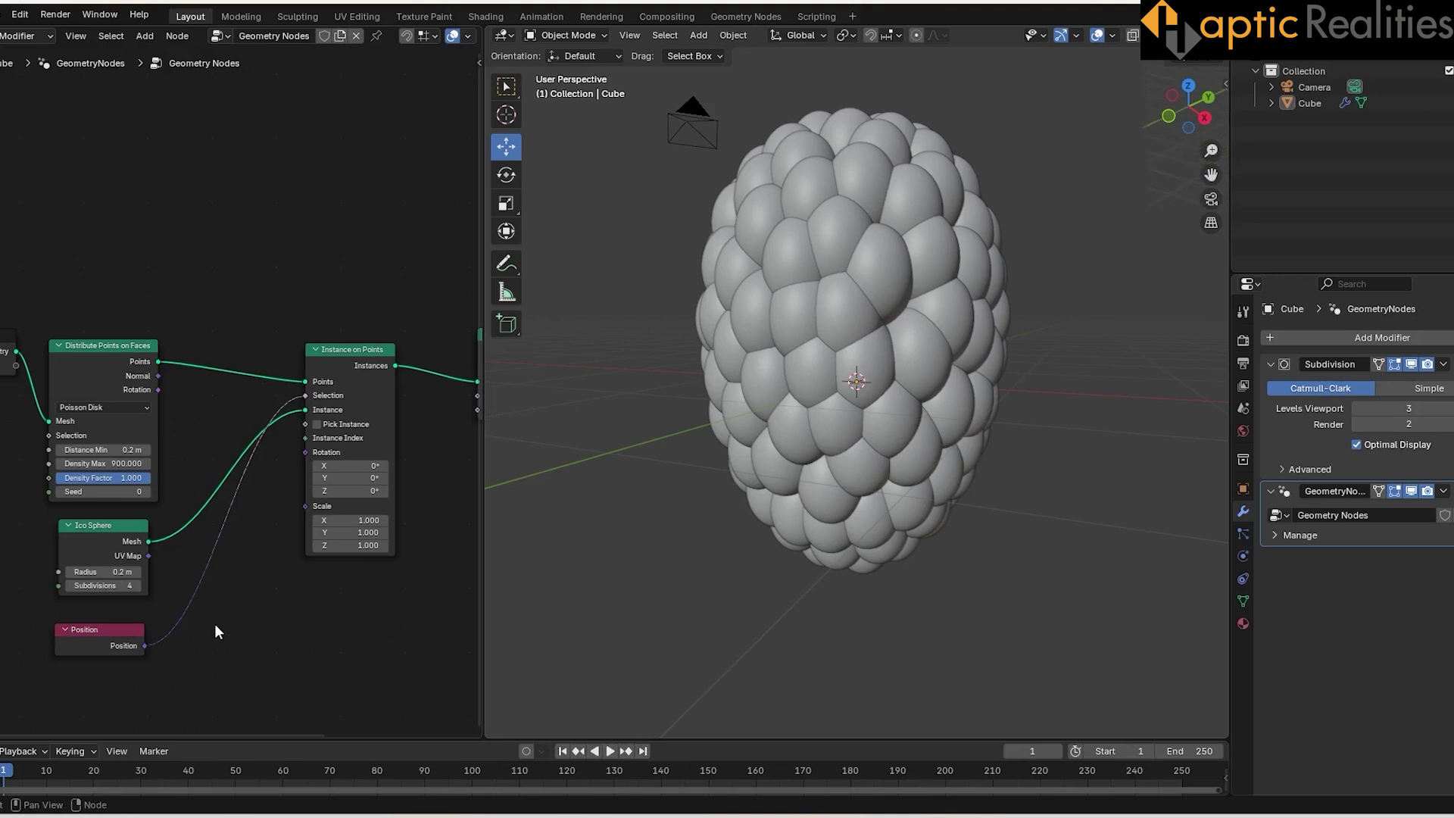
# Insert a Separate XYZ node after Position and connect its Z output to the Selection input.
pyautogui.hotkey('shift', 'a')
pyautogui.write('xyz')
pyautogui.click(323, 661)
pyautogui.click(183, 570)
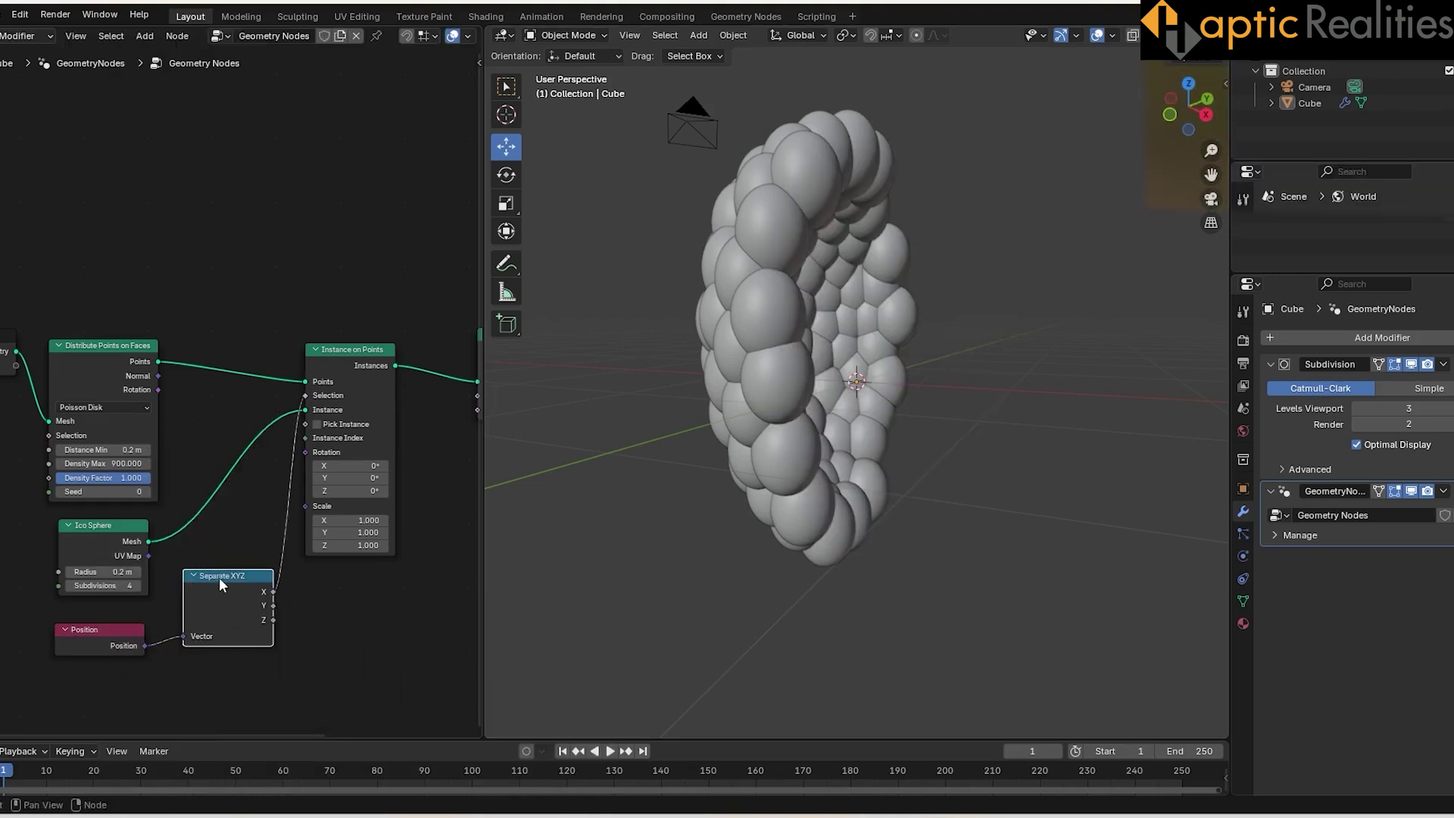
pyautogui.moveTo(310, 438); pyautogui.dragTo(306, 397)
pyautogui.moveTo(227, 598); pyautogui.dragTo(209, 614)
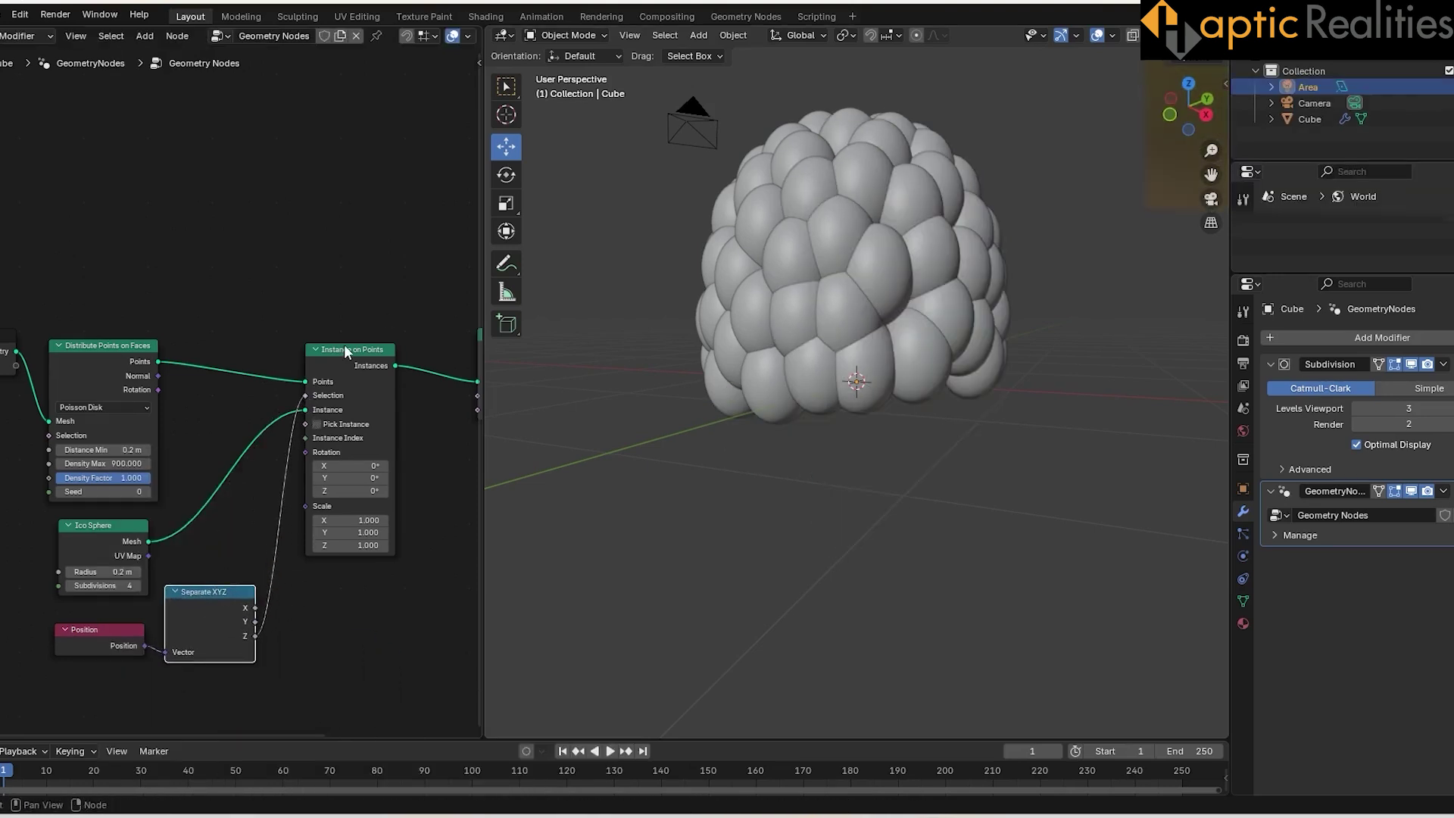
# Make room beside Instance on Points and insert a Map Range node between Separate XYZ and the Selection input.
pyautogui.moveTo(344, 349); pyautogui.dragTo(393, 355)
pyautogui.hotkey('shift', 'a')
pyautogui.write('ra')
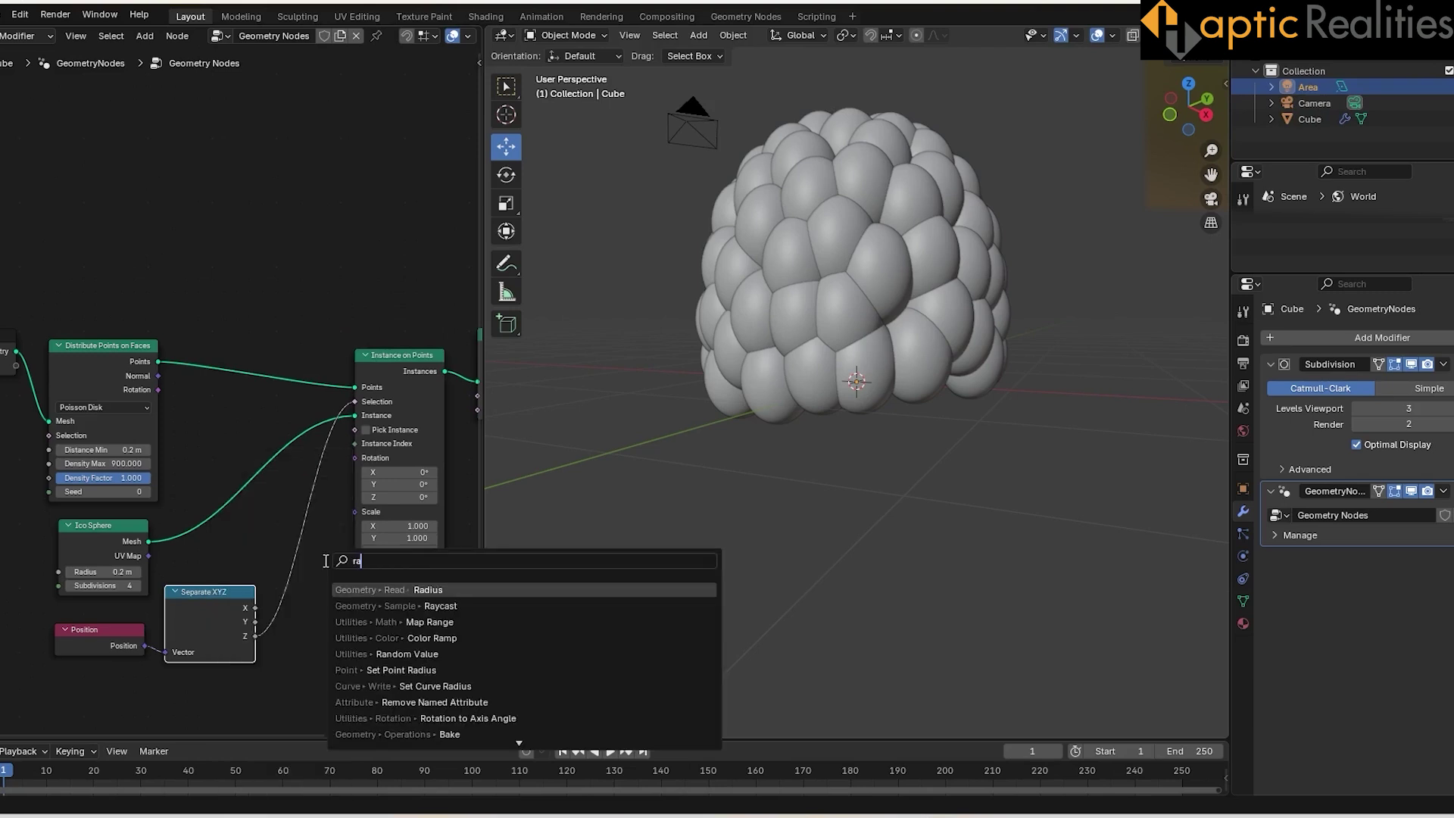
pyautogui.write('mp')
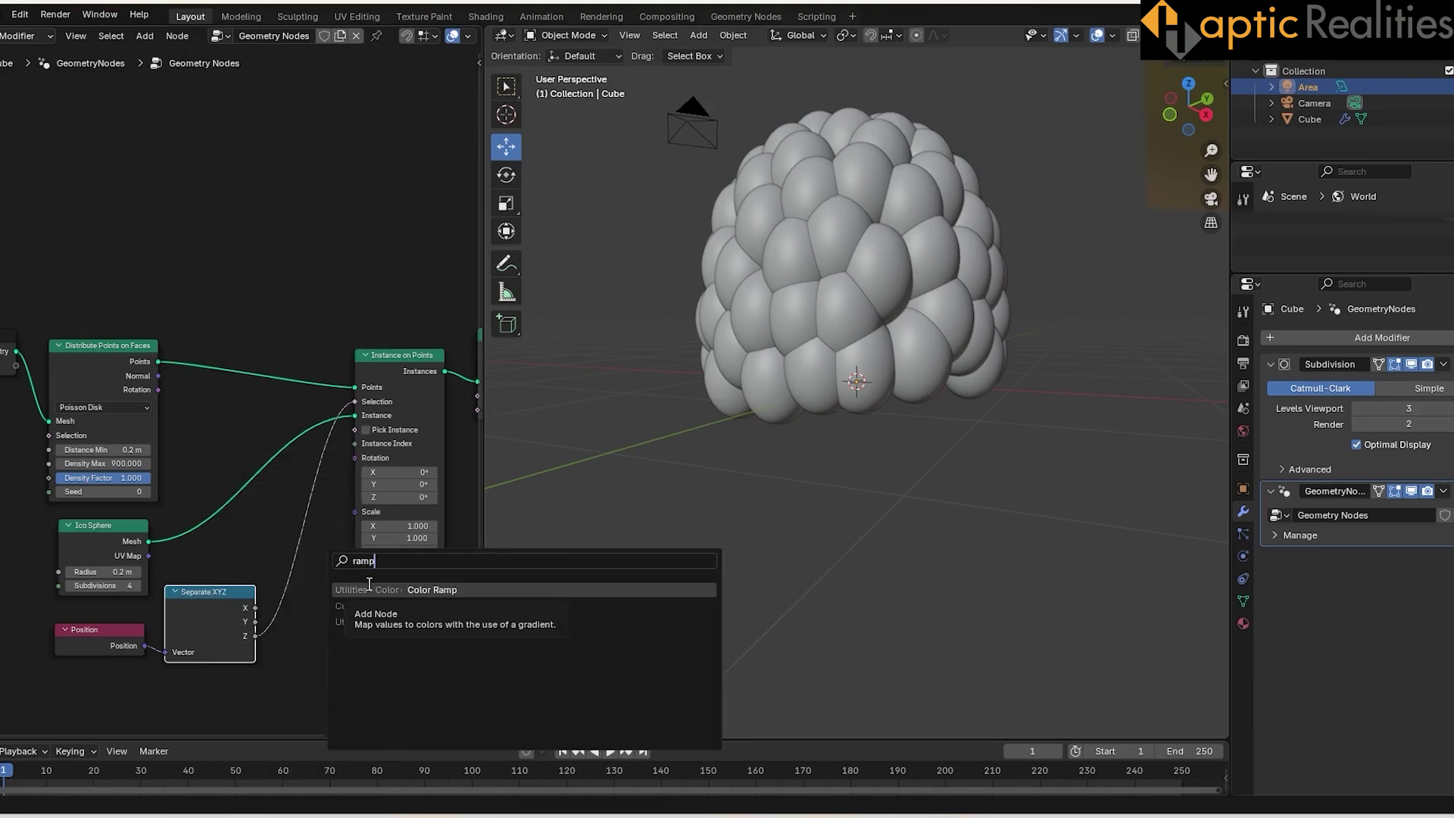
pyautogui.press('BackSpace')
pyautogui.press('BackSpace')
pyautogui.press('BackSpace')
pyautogui.press('BackSpace')
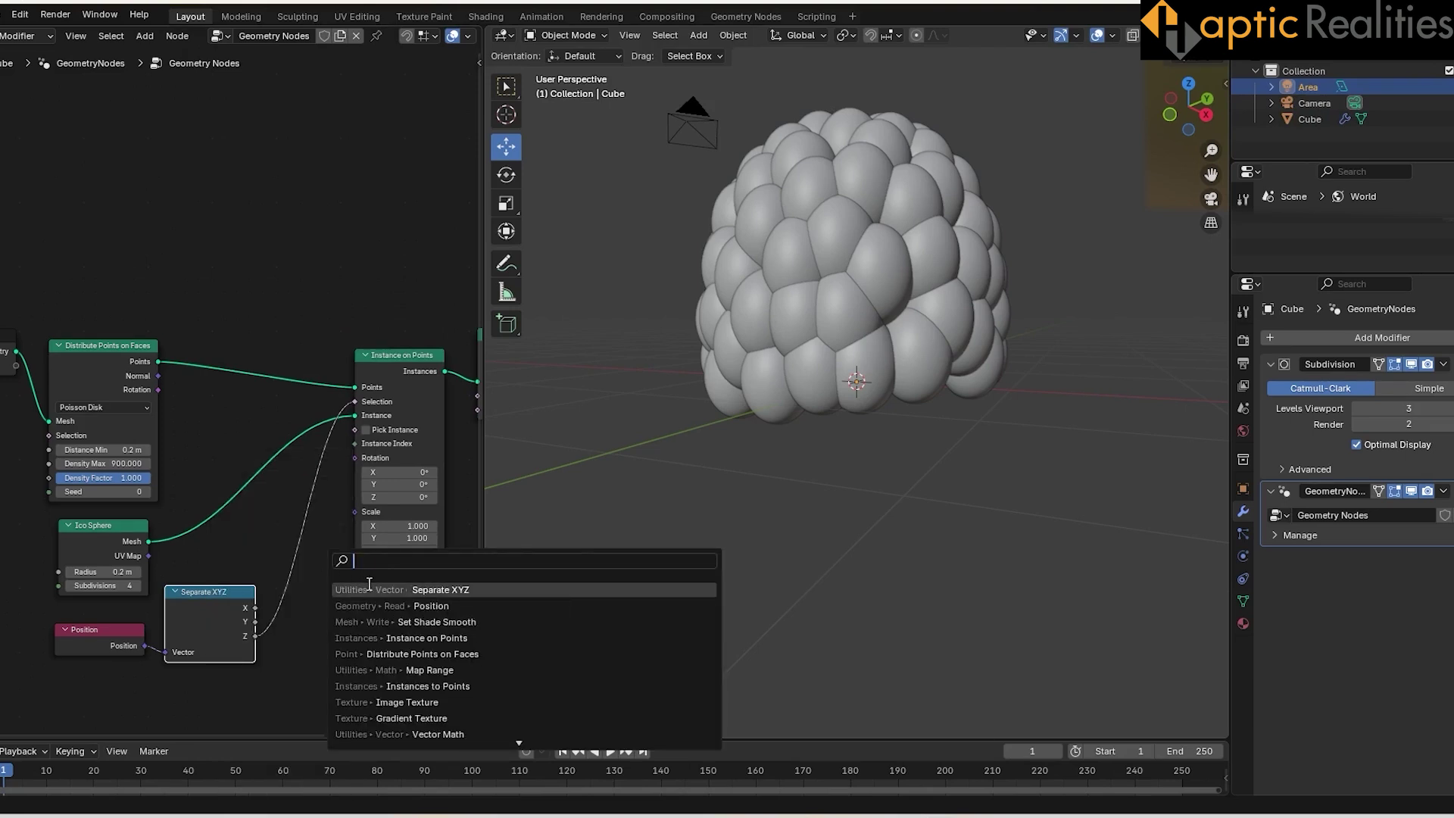
pyautogui.write('m')
pyautogui.click(369, 588)
# Set Map Range's From Min to 0.9 and From Max to 0 to open the berry's upper end.
pyautogui.click(353, 626)
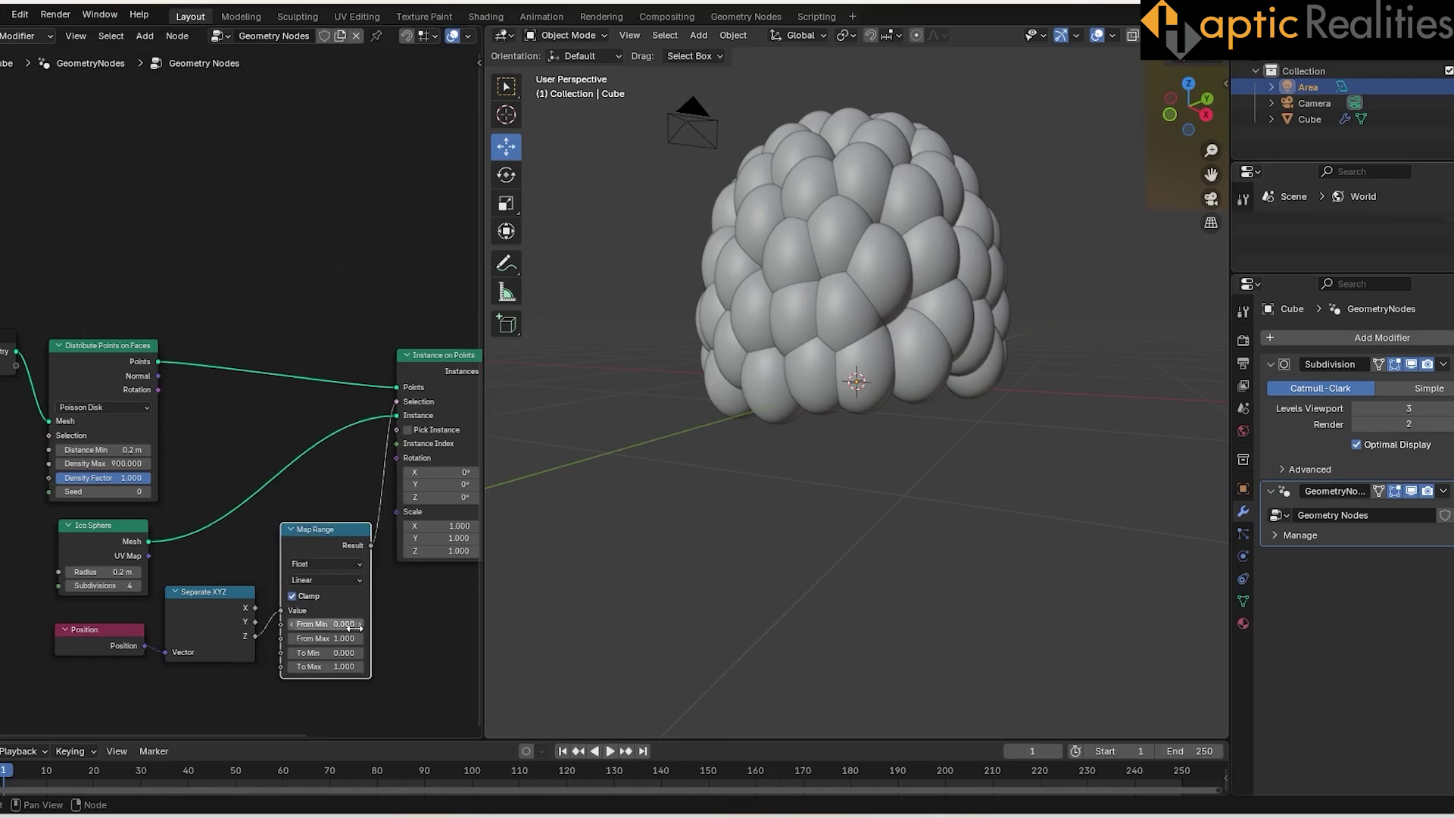
pyautogui.press('Return')
pyautogui.doubleClick(332, 638)
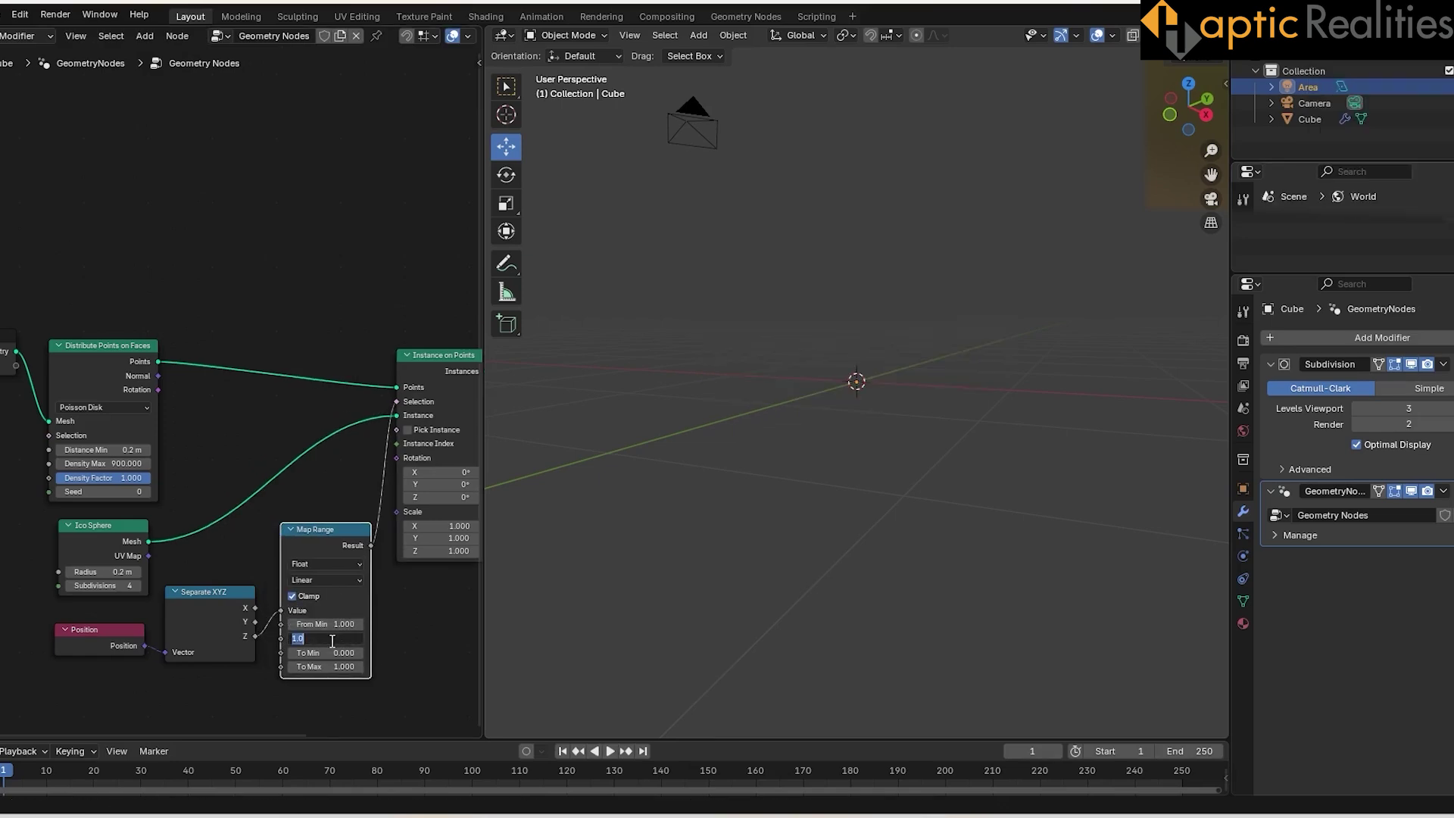
pyautogui.write('0')
pyautogui.press('Return')
pyautogui.moveTo(335, 623); pyautogui.dragTo(326, 623)
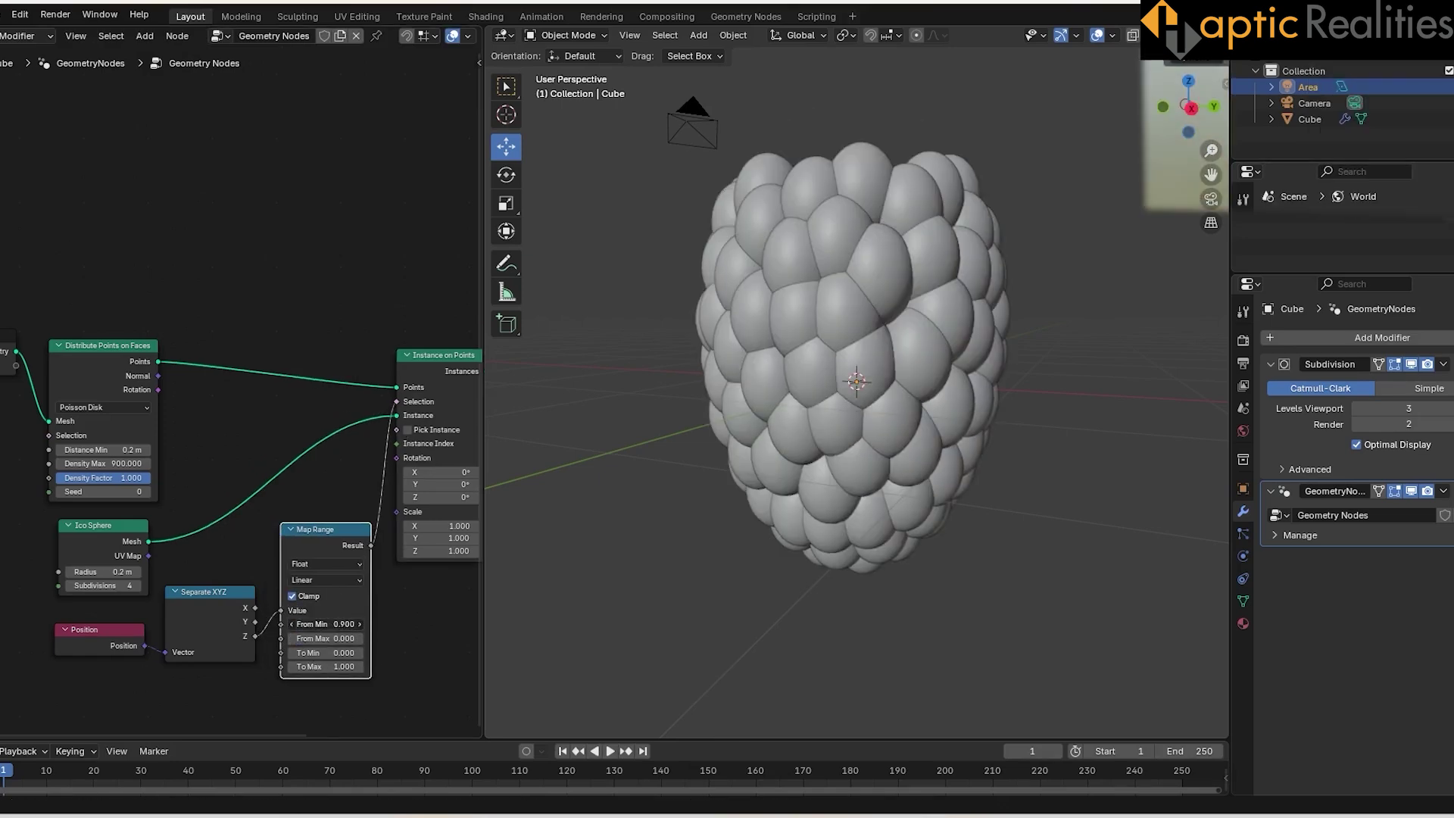
pyautogui.moveTo(1149, 301); pyautogui.dragTo(1091, 341, button='middle')
pyautogui.moveTo(418, 137); pyautogui.dragTo(152, 142, button='middle')
pyautogui.moveTo(861, 467); pyautogui.dragTo(893, 456, button='middle')
pyautogui.scroll(-1, 892, 456)
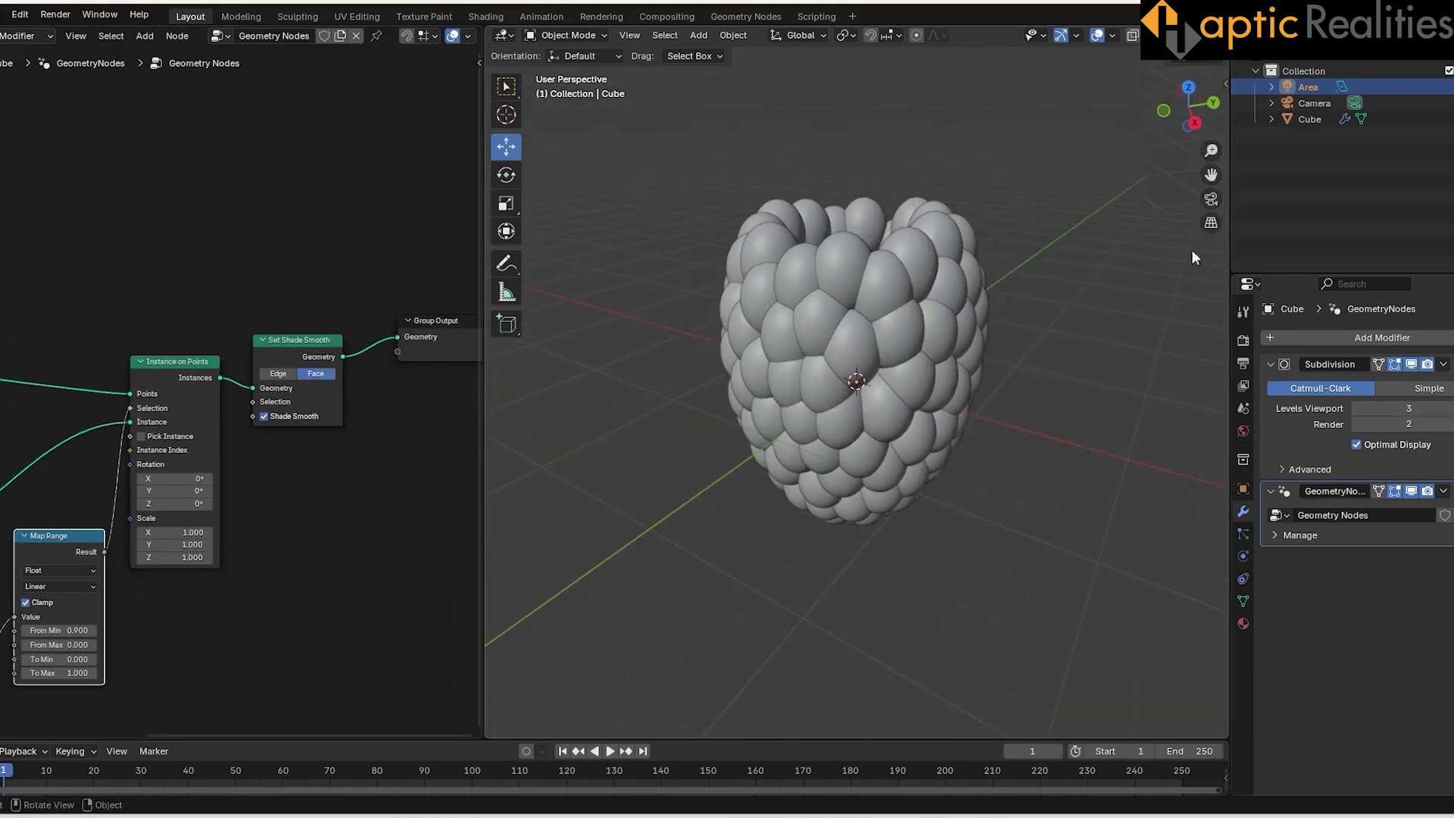
# Collapse the geometry node editor so the 3D viewport takes over its space for placing lights.
pyautogui.click(1211, 199)
pyautogui.scroll(2, 864, 388)
pyautogui.moveTo(867, 389); pyautogui.dragTo(898, 407, button='middle')
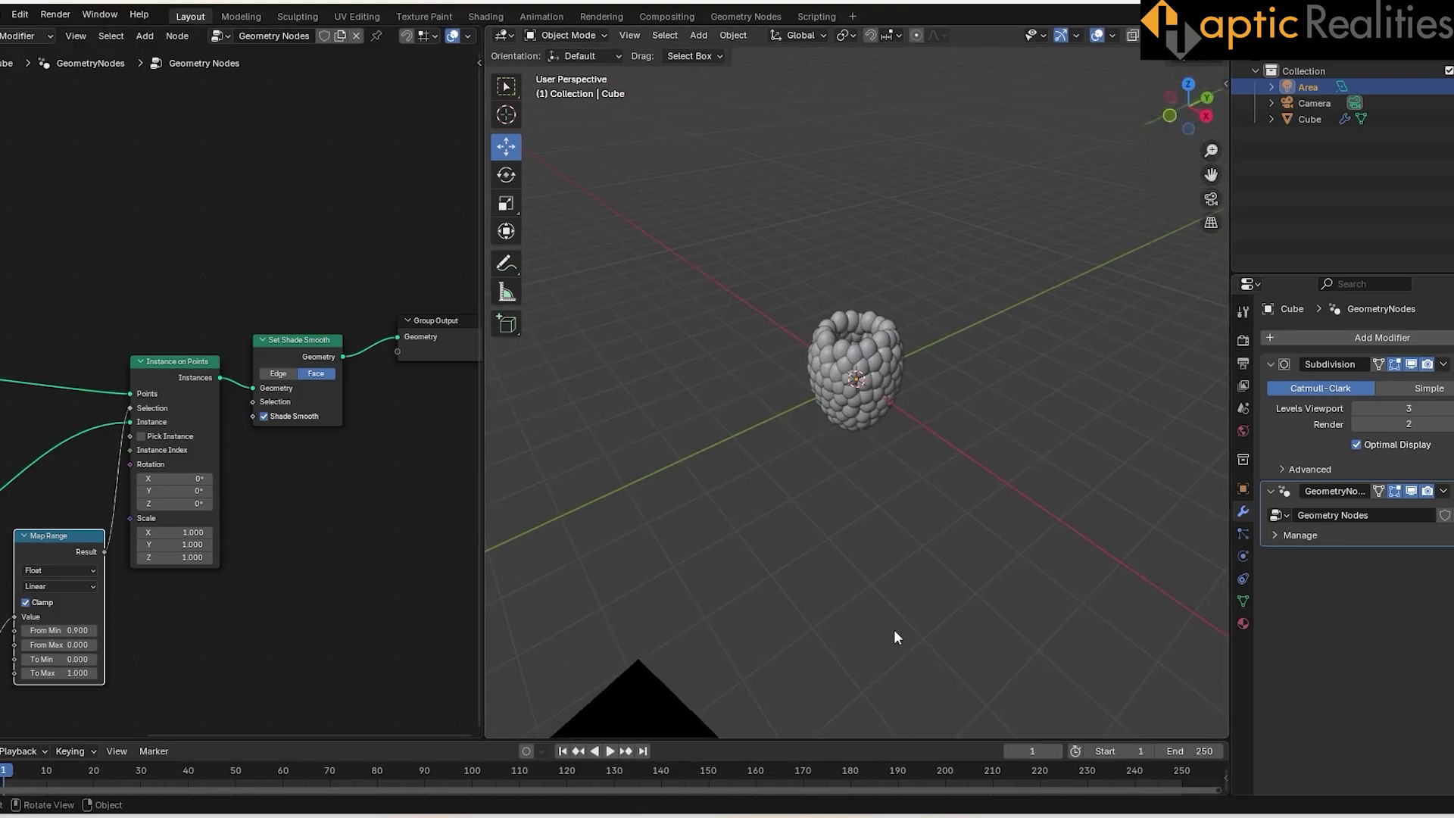
pyautogui.moveTo(482, 606); pyautogui.dragTo(8, 606)
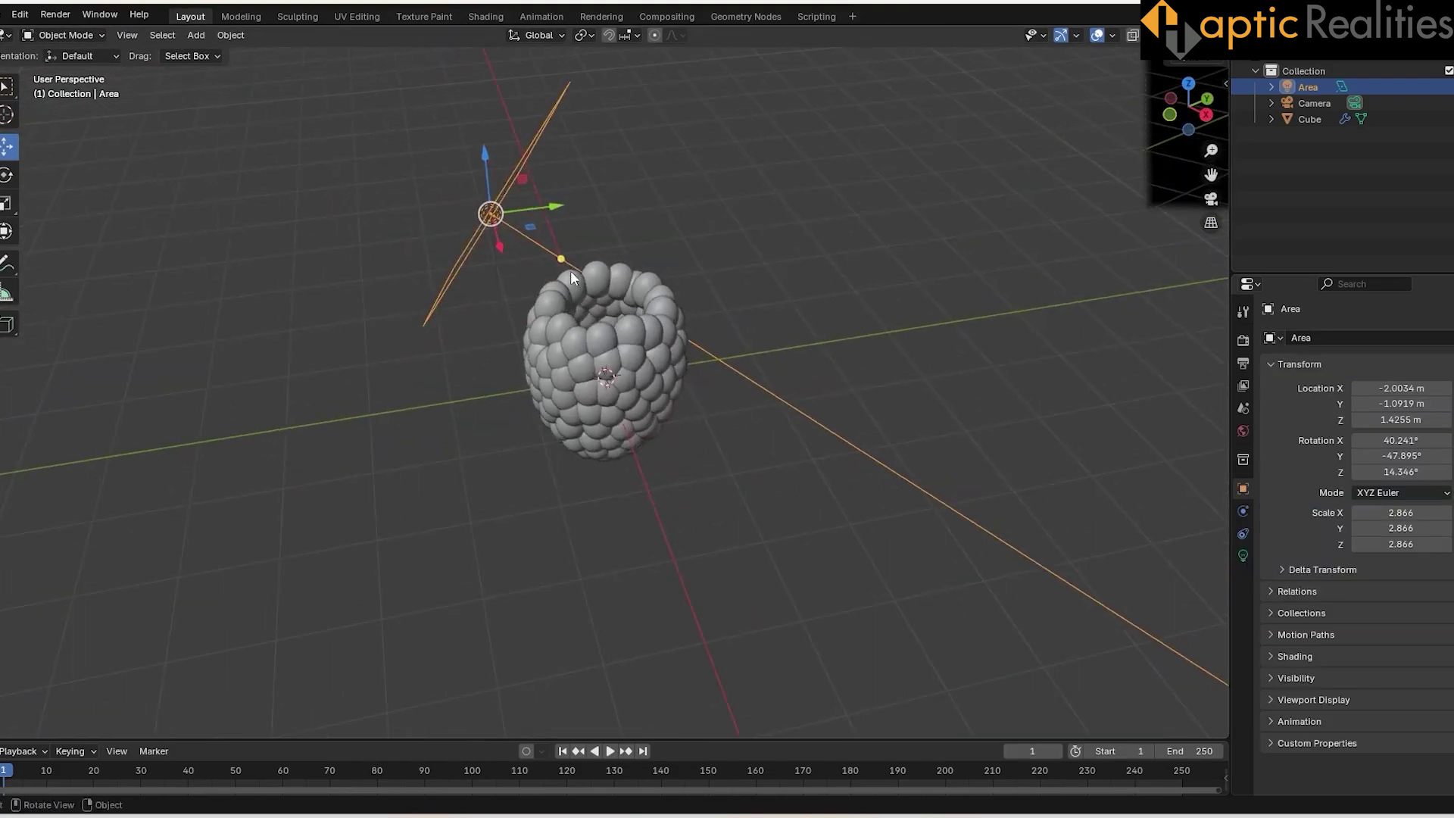
# Rotate the existing area light to aim it at the berry and change the viewport shading to preview the lighting.
pyautogui.click(7, 175)
pyautogui.moveTo(474, 227); pyautogui.dragTo(425, 262)
pyautogui.moveTo(424, 261)
pyautogui.mouseDown(button='middle')
pyautogui.moveTo(547, 241)
pyautogui.moveTo(530, 311)
pyautogui.mouseUp(button='middle')
pyautogui.moveTo(531, 229); pyautogui.dragTo(506, 226)
pyautogui.moveTo(606, 243); pyautogui.dragTo(828, 231, button='middle')
pyautogui.press('z')
pyautogui.moveTo(666, 303)
pyautogui.mouseDown(button='middle')
pyautogui.moveTo(657, 261)
pyautogui.moveTo(712, 276)
pyautogui.mouseUp(button='middle')
# Undo the trial adjustment of the area light made in camera view and reposition the light with Move.
pyautogui.press('KP_0')
pyautogui.moveTo(301, 181); pyautogui.dragTo(539, 153)
pyautogui.click(6, 146)
pyautogui.hotkey('ctrl', 'z')
pyautogui.moveTo(530, 292); pyautogui.dragTo(469, 363, button='middle')
pyautogui.moveTo(425, 238); pyautogui.dragTo(621, 178)
pyautogui.moveTo(621, 182); pyautogui.dragTo(666, 237, button='middle')
# Split the camera view to add a solid-shaded working view and move the area light to about X -4.57 m, Y 0.35 m.
pyautogui.press('KP_0')
pyautogui.moveTo(514, 125); pyautogui.dragTo(441, 124)
pyautogui.hotkey('ctrl', 'z')
pyautogui.moveTo(1227, 30); pyautogui.dragTo(560, 46)
pyautogui.click(1170, 35)
pyautogui.moveTo(931, 258); pyautogui.dragTo(985, 394, button='middle')
pyautogui.moveTo(875, 367); pyautogui.dragTo(769, 347)
pyautogui.moveTo(884, 458); pyautogui.dragTo(886, 445, button='middle')
# Add a second area light and raise it straight above the berry to about Z 2.96 m.
pyautogui.click(775, 37)
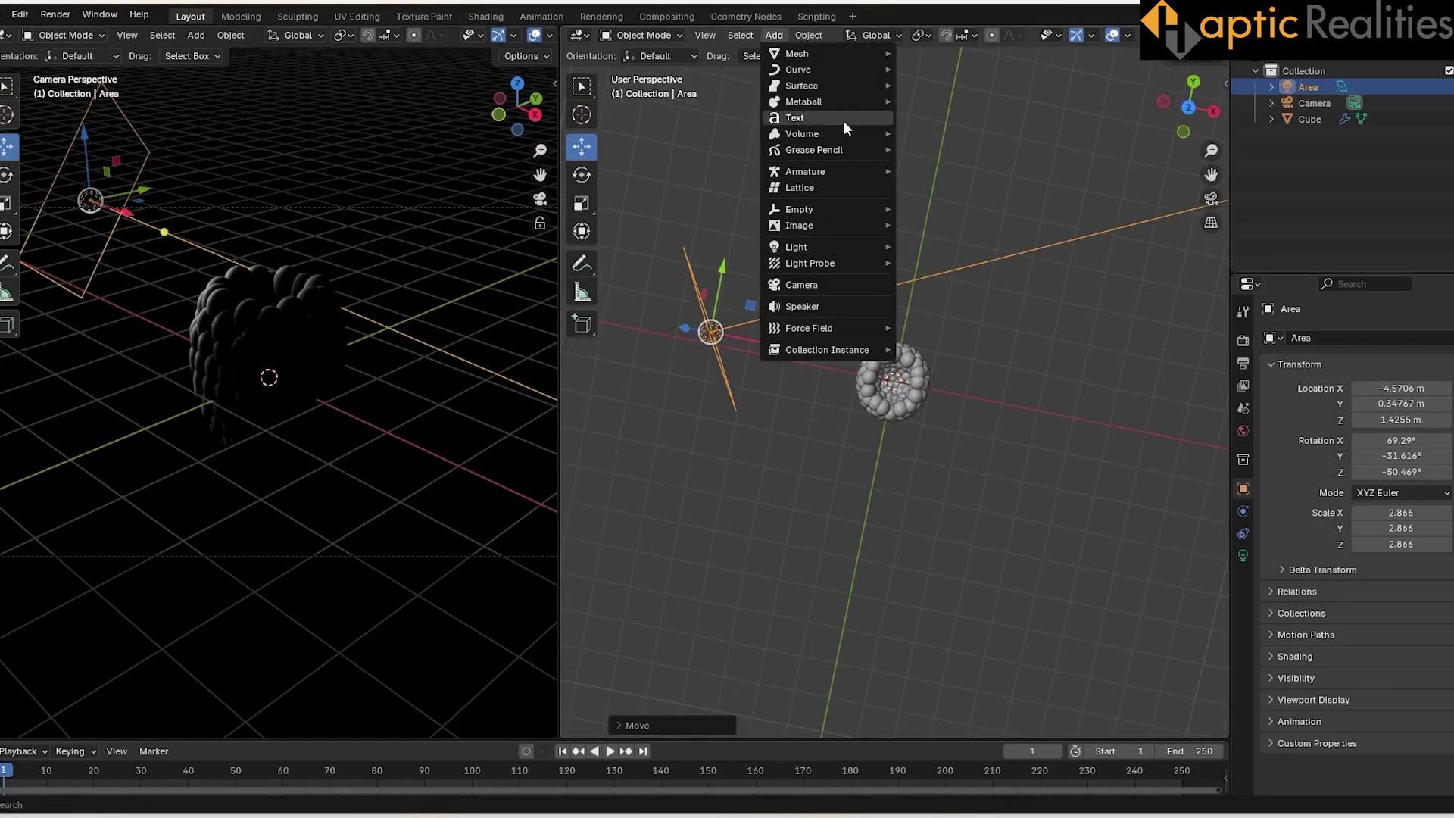
pyautogui.moveTo(841, 246)
pyautogui.click(932, 299)
pyautogui.moveTo(936, 303); pyautogui.dragTo(956, 194, button='middle')
pyautogui.moveTo(891, 313); pyautogui.dragTo(885, 202)
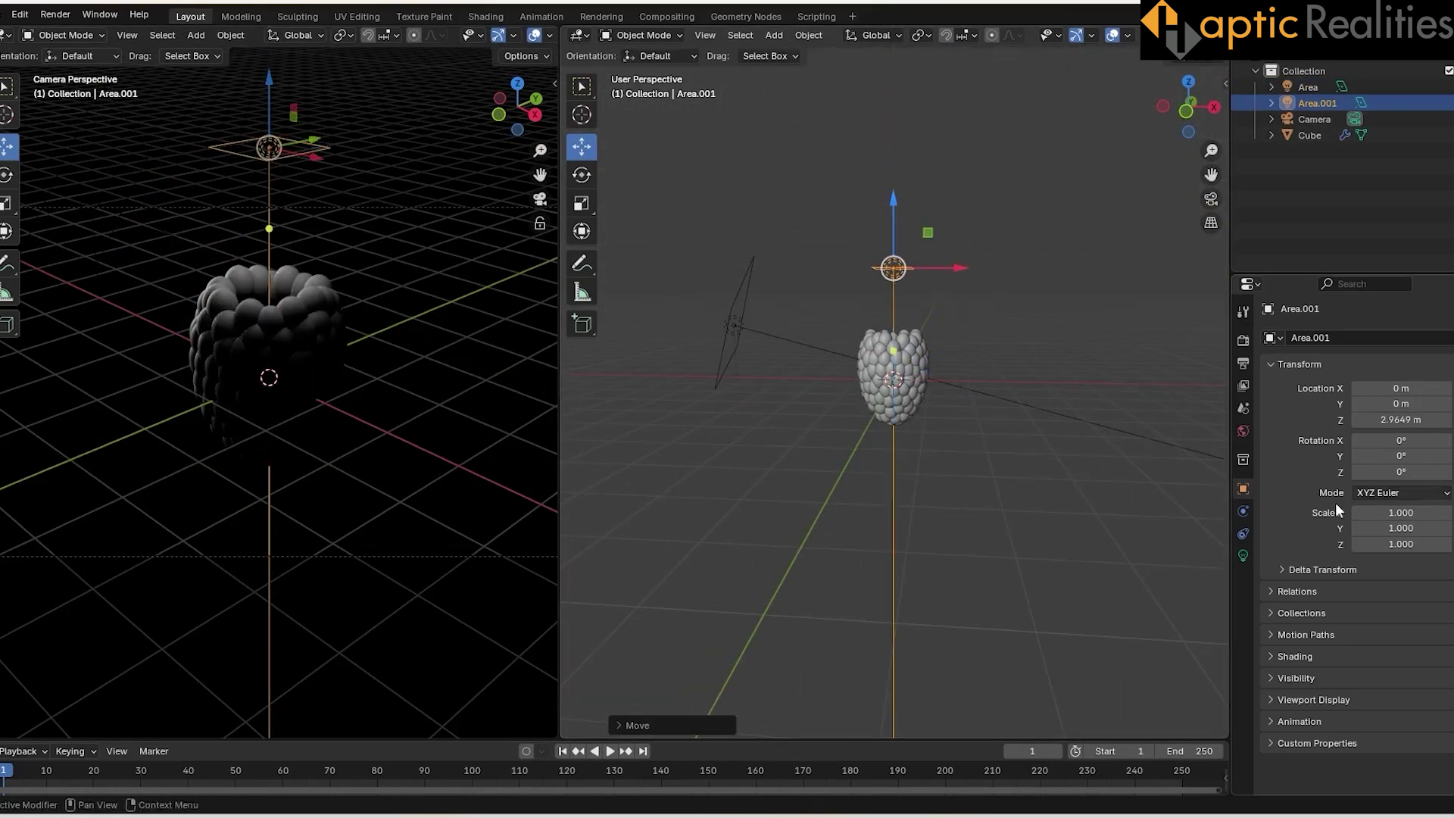
# Enlarge the overhead area light and set its power to 300 W.
pyautogui.press('s')
pyautogui.click(1215, 348)
pyautogui.click(1244, 555)
pyautogui.click(1447, 448)
pyautogui.write('100')
pyautogui.press('Return')
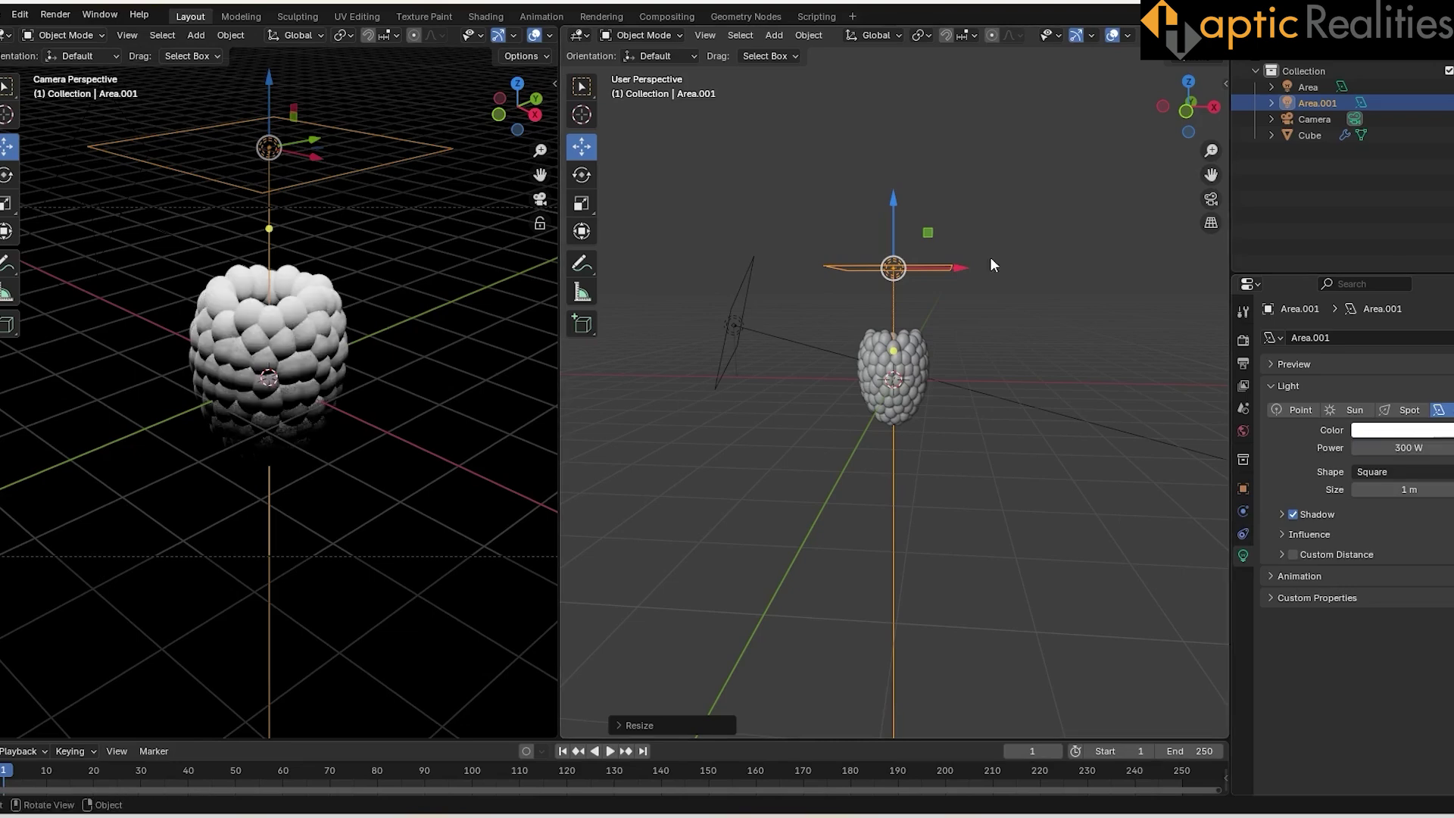
# Raise the overhead area light farther above the berry.
pyautogui.click(733, 326)
pyautogui.click(896, 267)
pyautogui.moveTo(895, 208); pyautogui.dragTo(895, 170)
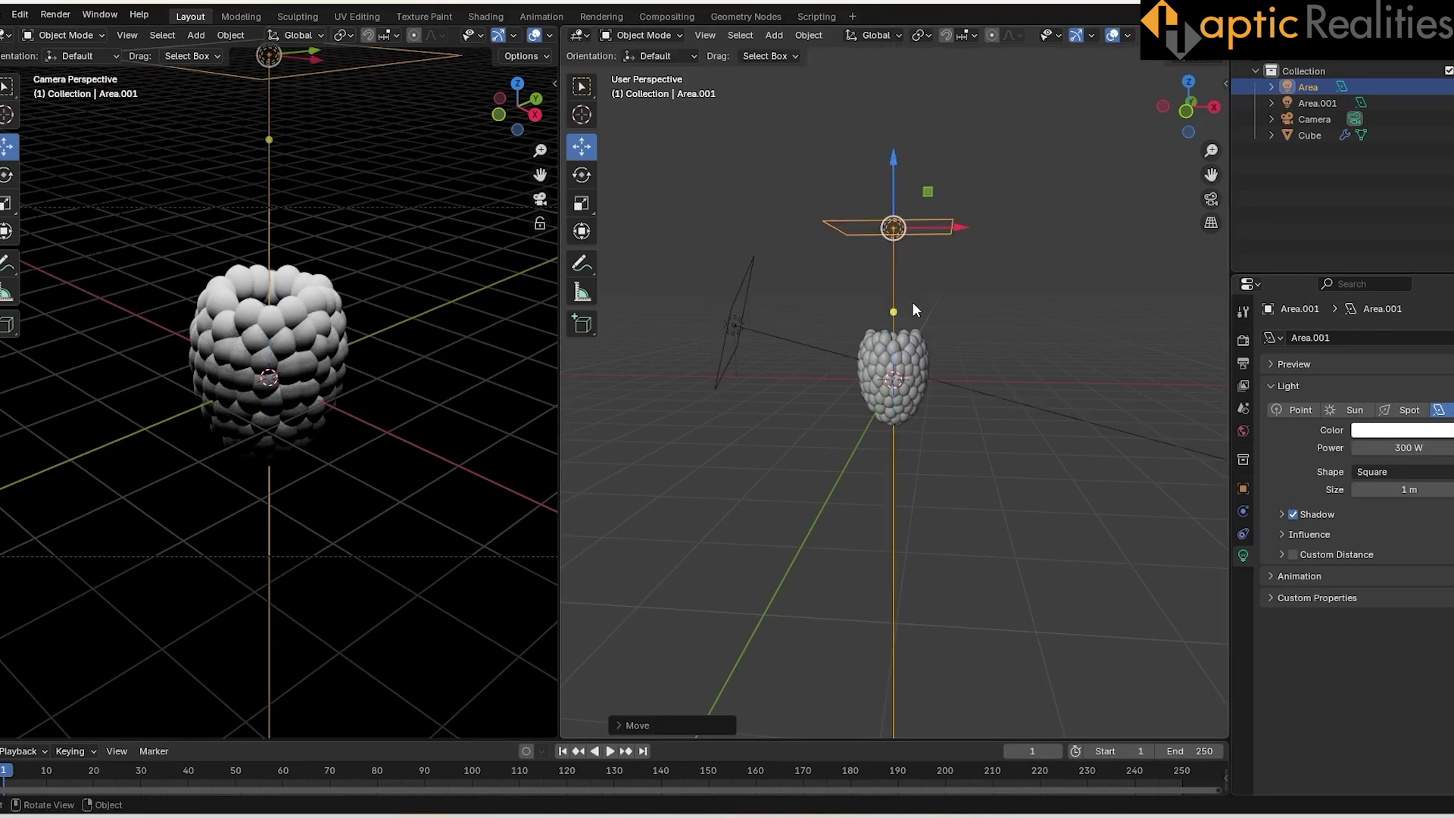
# Duplicate the overhead area light and move the copy out to the side of the berry.
pyautogui.scroll(2, 912, 302)
pyautogui.hotkey('shift', 'd')
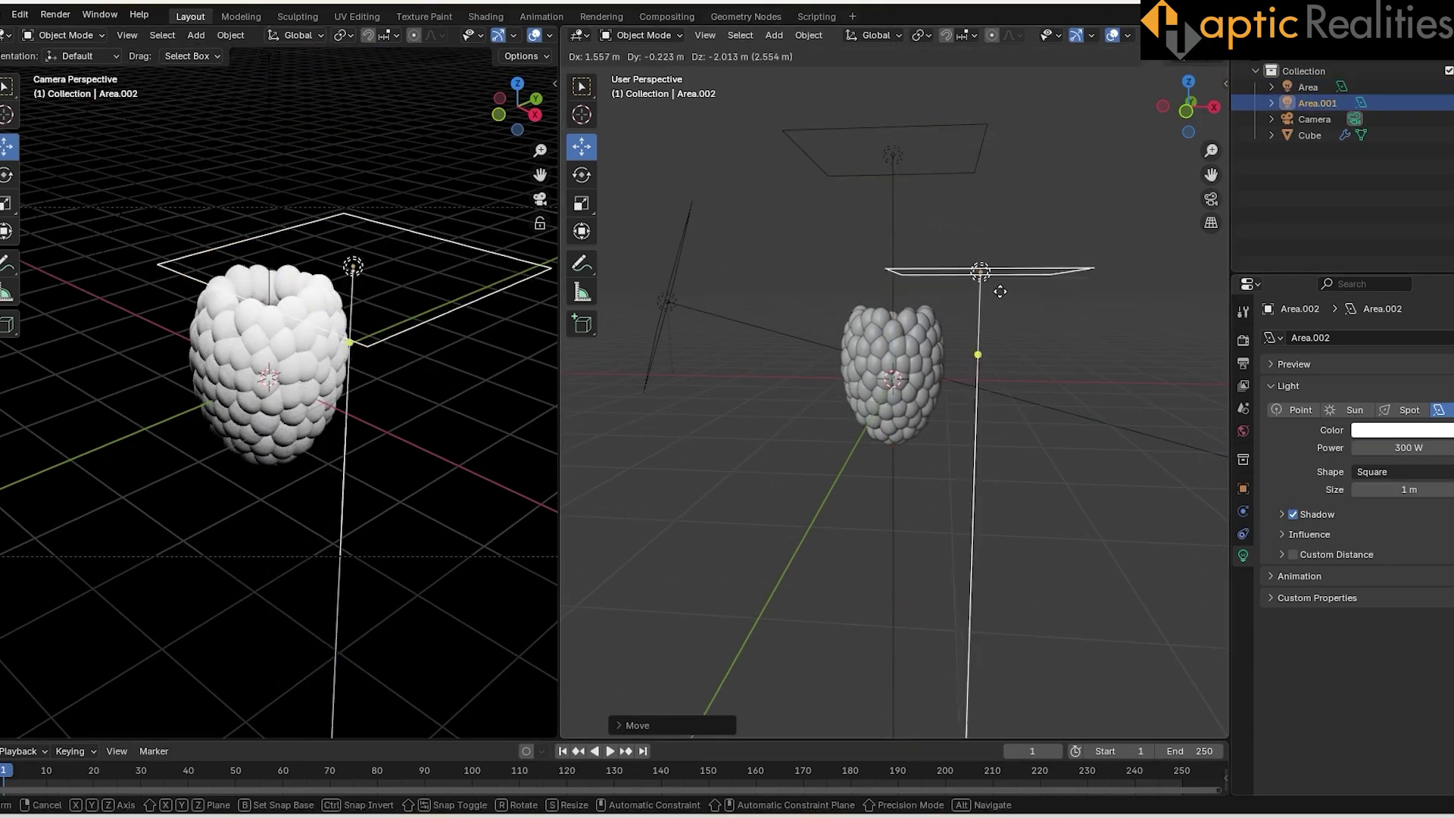
pyautogui.click(1009, 296)
pyautogui.moveTo(1009, 296); pyautogui.dragTo(825, 285, button='middle')
pyautogui.moveTo(938, 305); pyautogui.dragTo(1090, 306)
# Rotate the duplicated area light around several axes until it faces the berry.
pyautogui.click(582, 175)
pyautogui.moveTo(1010, 246); pyautogui.dragTo(1117, 265)
pyautogui.moveTo(1117, 265); pyautogui.dragTo(1189, 291, button='middle')
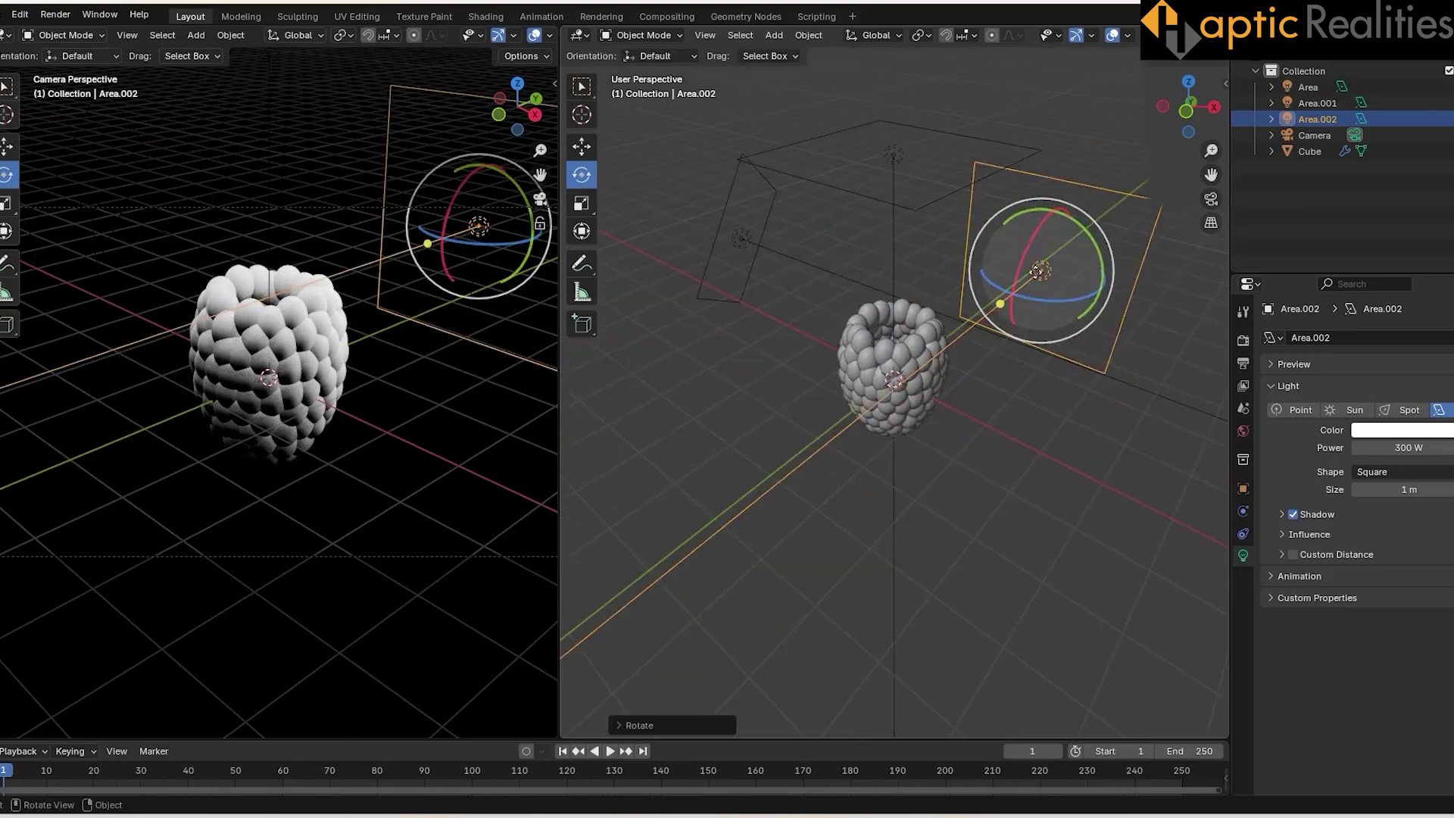
pyautogui.moveTo(1020, 256); pyautogui.dragTo(1027, 294)
pyautogui.moveTo(1113, 296)
pyautogui.mouseDown(button='middle')
pyautogui.moveTo(1181, 303)
pyautogui.moveTo(1140, 298)
pyautogui.mouseUp(button='middle')
pyautogui.moveTo(1028, 282); pyautogui.dragTo(981, 288)
pyautogui.moveTo(985, 292); pyautogui.dragTo(1068, 265, button='middle')
pyautogui.moveTo(959, 271); pyautogui.dragTo(985, 274)
pyautogui.moveTo(984, 287); pyautogui.dragTo(1001, 375, button='middle')
pyautogui.moveTo(995, 259); pyautogui.dragTo(955, 271)
pyautogui.moveTo(924, 378); pyautogui.dragTo(824, 317, button='middle')
# Move the duplicated area light back behind the berry and lower it to about the berry's height.
pyautogui.click(582, 146)
pyautogui.moveTo(998, 206); pyautogui.dragTo(996, 265)
pyautogui.moveTo(955, 435); pyautogui.dragTo(1030, 504, button='middle')
pyautogui.moveTo(1083, 307); pyautogui.dragTo(980, 285)
pyautogui.moveTo(927, 222); pyautogui.dragTo(957, 102)
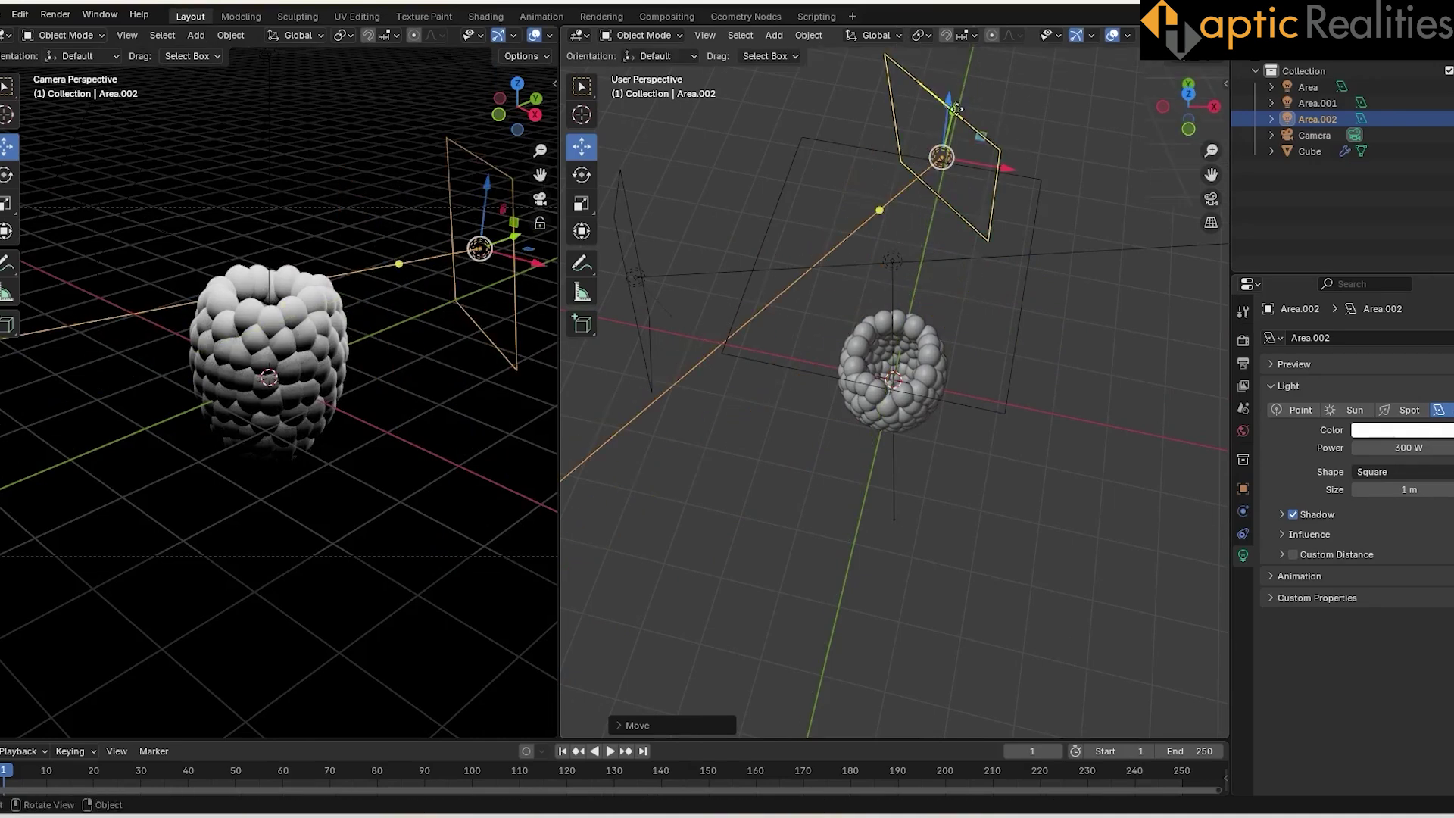
pyautogui.moveTo(992, 148); pyautogui.dragTo(1032, 61, button='middle')
pyautogui.moveTo(974, 207); pyautogui.dragTo(979, 199)
pyautogui.moveTo(962, 189); pyautogui.dragTo(970, 253)
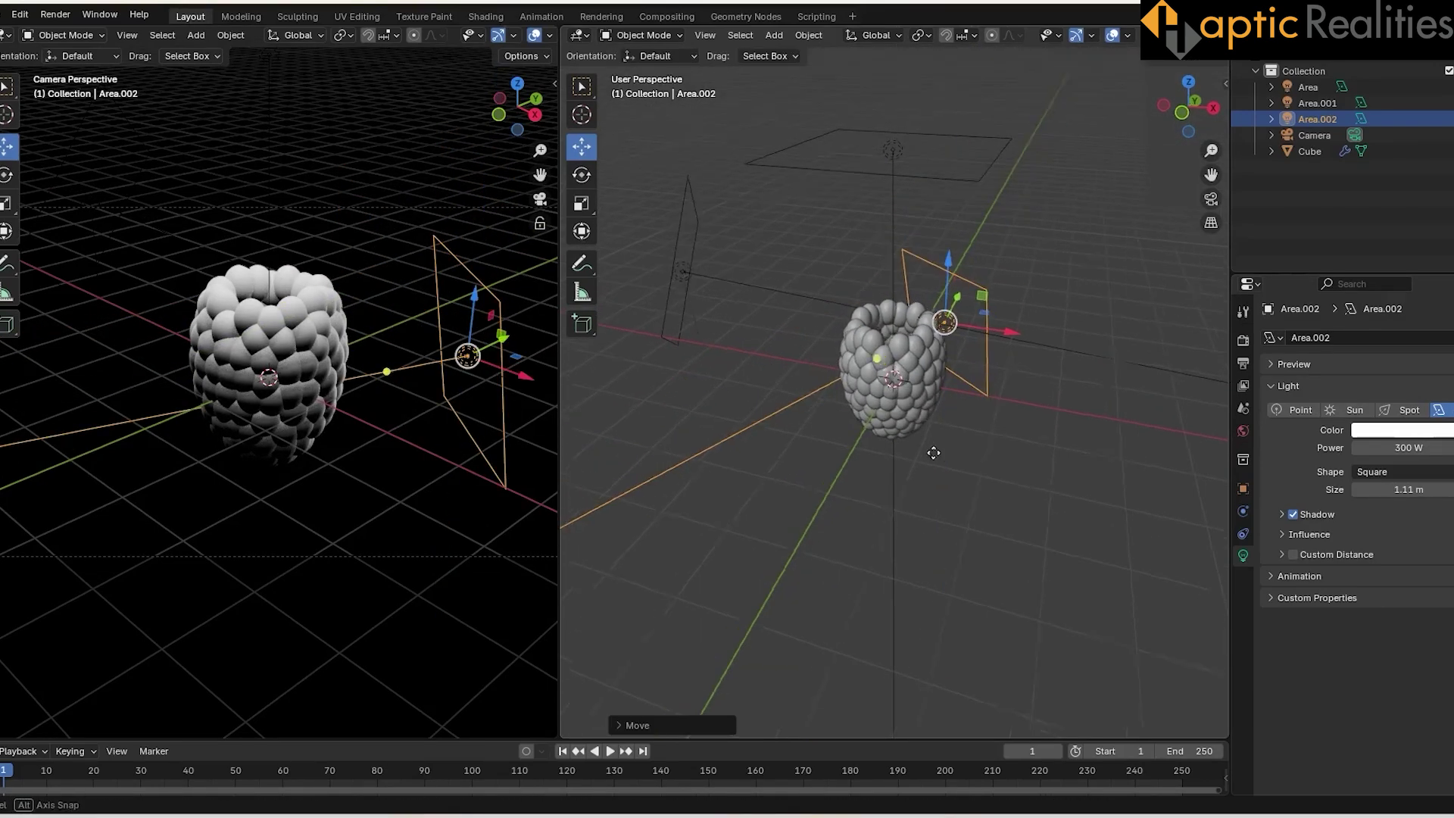
# Add another area light, rotate it upright, and pull it out in front of the berry.
pyautogui.moveTo(935, 452); pyautogui.dragTo(1072, 446, button='middle')
pyautogui.click(774, 36)
pyautogui.moveTo(800, 247)
pyautogui.click(926, 299)
pyautogui.click(576, 177)
pyautogui.moveTo(927, 343); pyautogui.dragTo(1014, 466)
pyautogui.click(582, 147)
pyautogui.moveTo(844, 365); pyautogui.dragTo(997, 430)
# Shift the front area light sideways toward the camera side and turn it toward the berry.
pyautogui.moveTo(997, 431); pyautogui.dragTo(724, 455, button='middle')
pyautogui.scroll(-3, 721, 455)
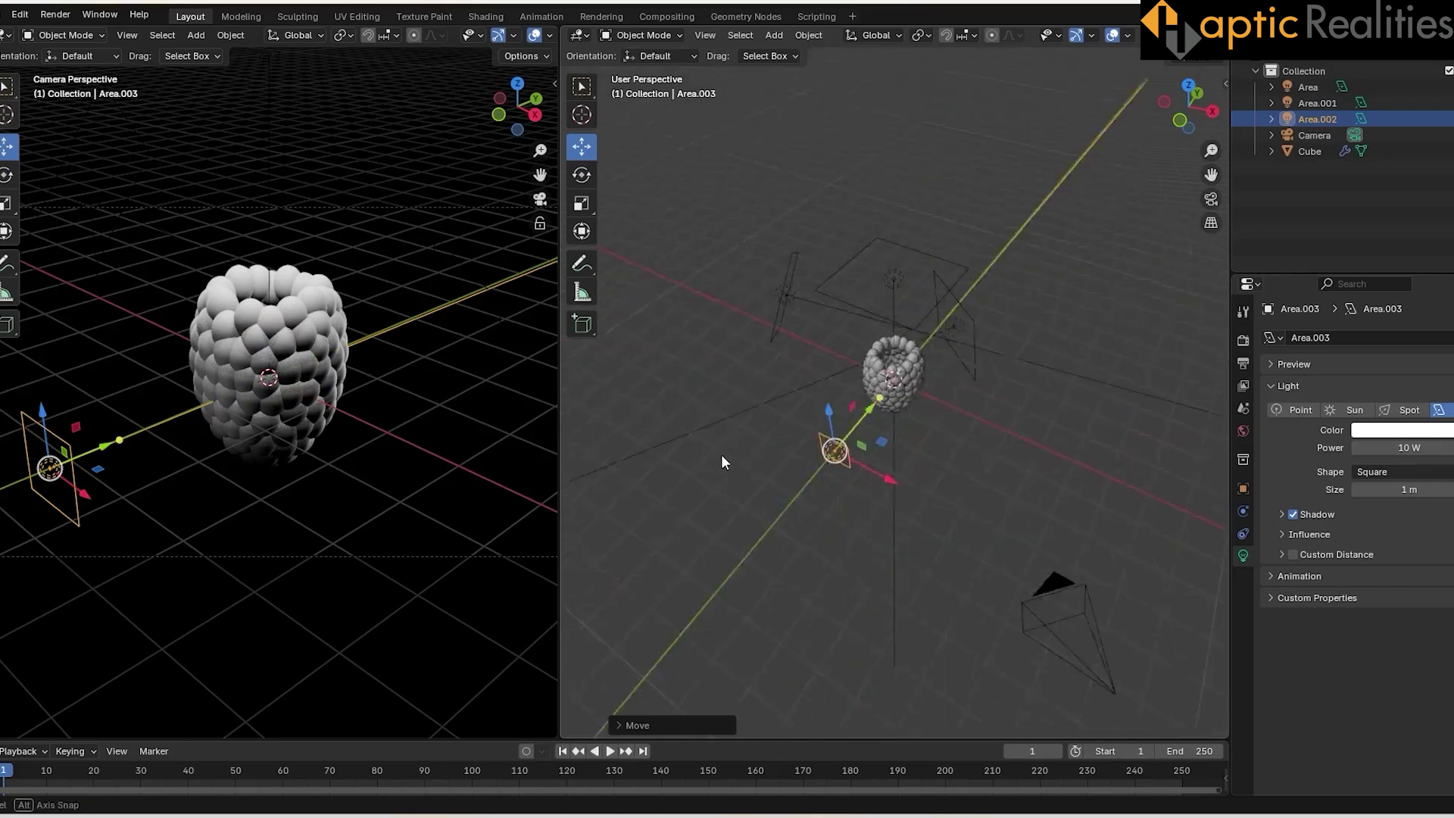
pyautogui.moveTo(886, 477); pyautogui.dragTo(956, 488)
pyautogui.moveTo(956, 490); pyautogui.dragTo(852, 471, button='middle')
pyautogui.click(581, 175)
pyautogui.moveTo(851, 497); pyautogui.dragTo(907, 515)
# Enlarge the front area light and set its power to 100 W.
pyautogui.click(584, 147)
pyautogui.press('s')
pyautogui.click(888, 487)
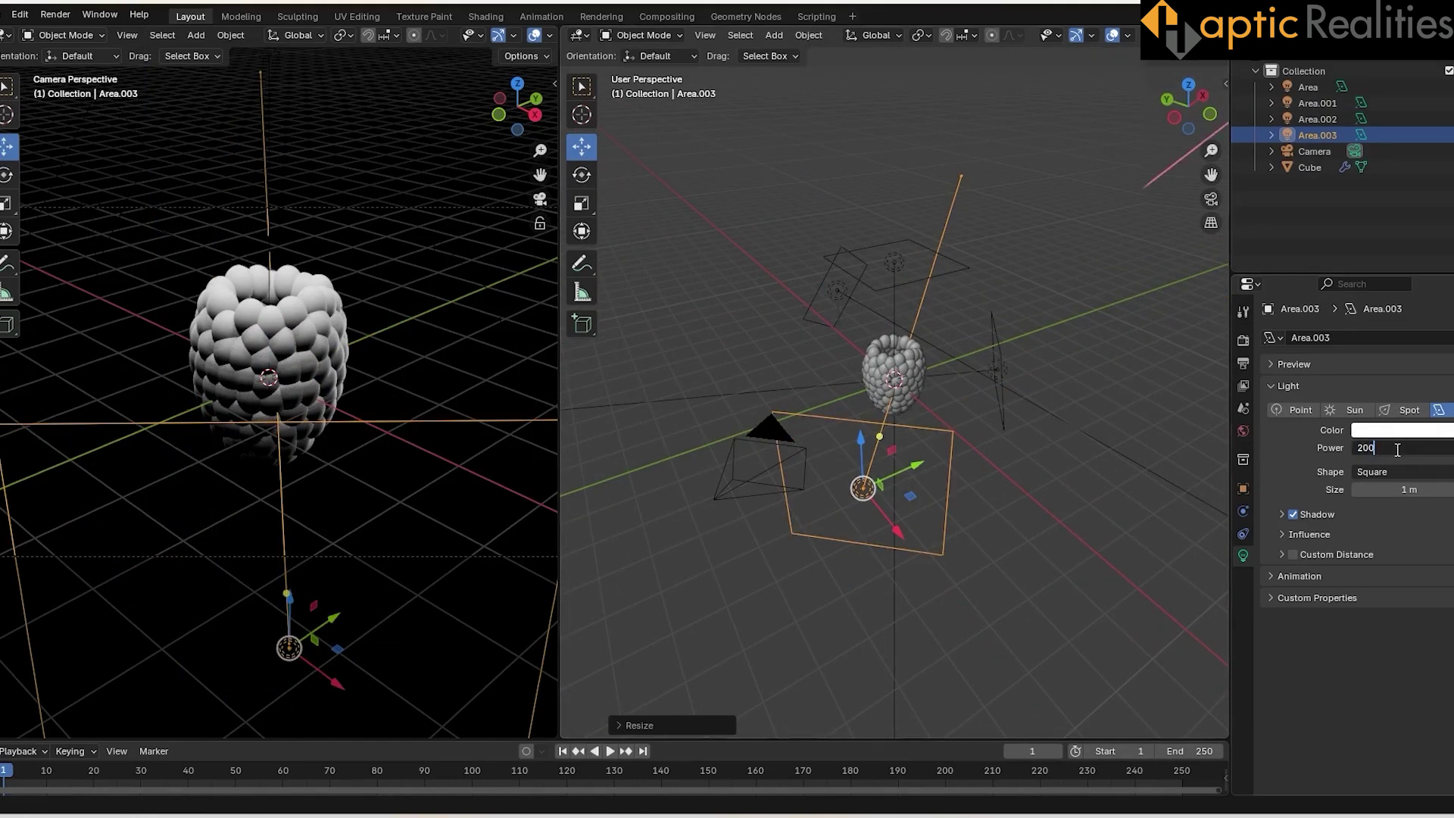
pyautogui.press('Return')
pyautogui.write('100')
pyautogui.press('Return')
# Move the front area light farther out from the berry and lower it.
pyautogui.moveTo(946, 447); pyautogui.dragTo(954, 529, button='middle')
pyautogui.moveTo(936, 581); pyautogui.dragTo(980, 623)
pyautogui.moveTo(976, 535); pyautogui.dragTo(972, 592)
pyautogui.moveTo(1016, 279); pyautogui.dragTo(1003, 274, button='middle')
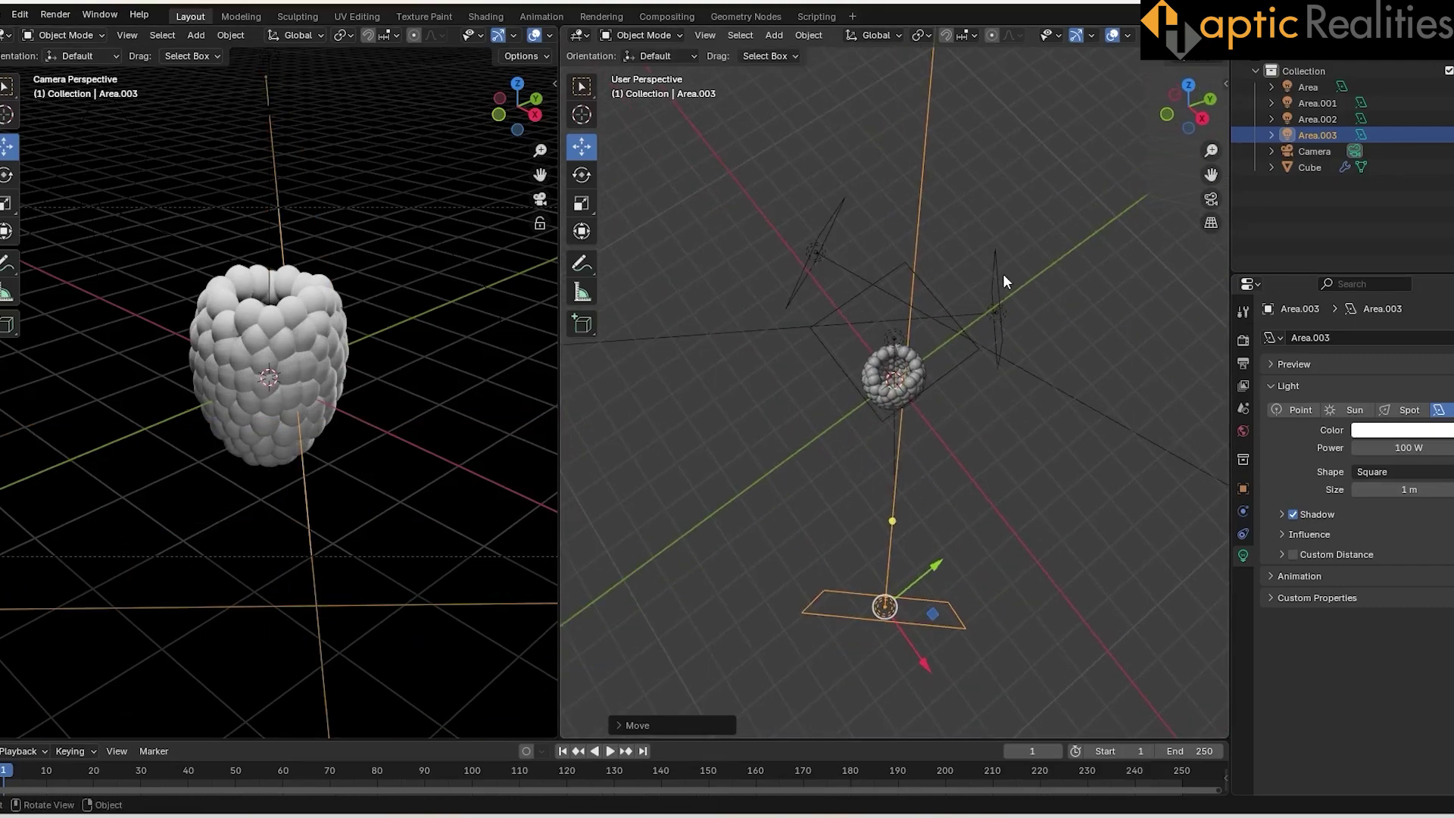
# Select the area light behind the berry and adjust its height and distance.
pyautogui.click(1002, 265)
pyautogui.moveTo(871, 356); pyautogui.dragTo(841, 257, button='middle')
pyautogui.moveTo(825, 274); pyautogui.dragTo(827, 329)
pyautogui.moveTo(845, 448); pyautogui.dragTo(894, 568, button='middle')
pyautogui.moveTo(840, 301); pyautogui.dragTo(815, 325)
pyautogui.moveTo(988, 447); pyautogui.dragTo(951, 357, button='middle')
# Tilt the front area light, Area.003, so it shines upward at the berry.
pyautogui.click(903, 351)
pyautogui.click(582, 175)
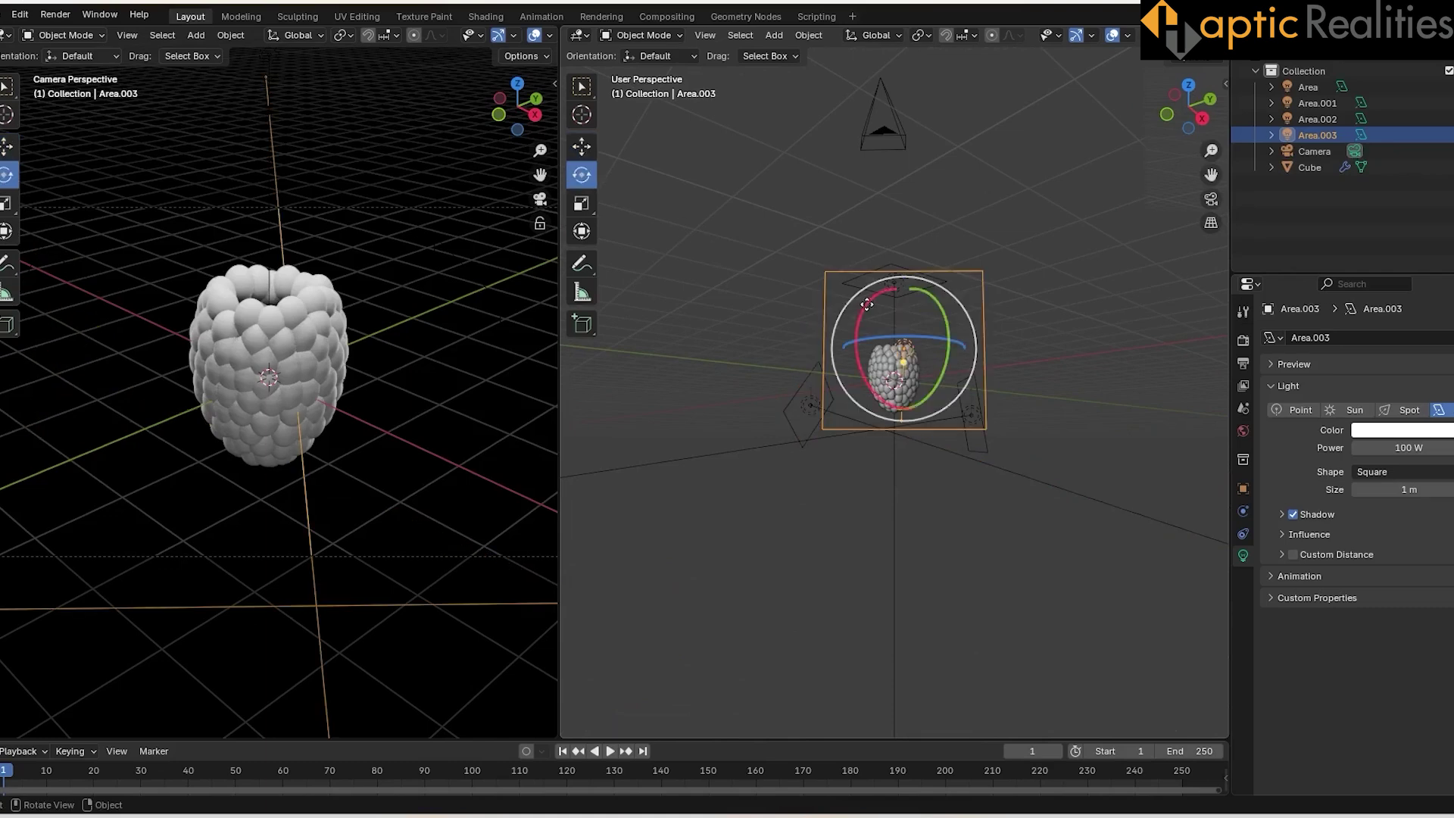
pyautogui.moveTo(871, 310); pyautogui.dragTo(877, 360, button='middle')
pyautogui.moveTo(952, 439); pyautogui.dragTo(945, 421)
pyautogui.moveTo(945, 421); pyautogui.dragTo(1049, 394, button='middle')
# Lower Area.003 and move it inward beneath the berry.
pyautogui.click(582, 147)
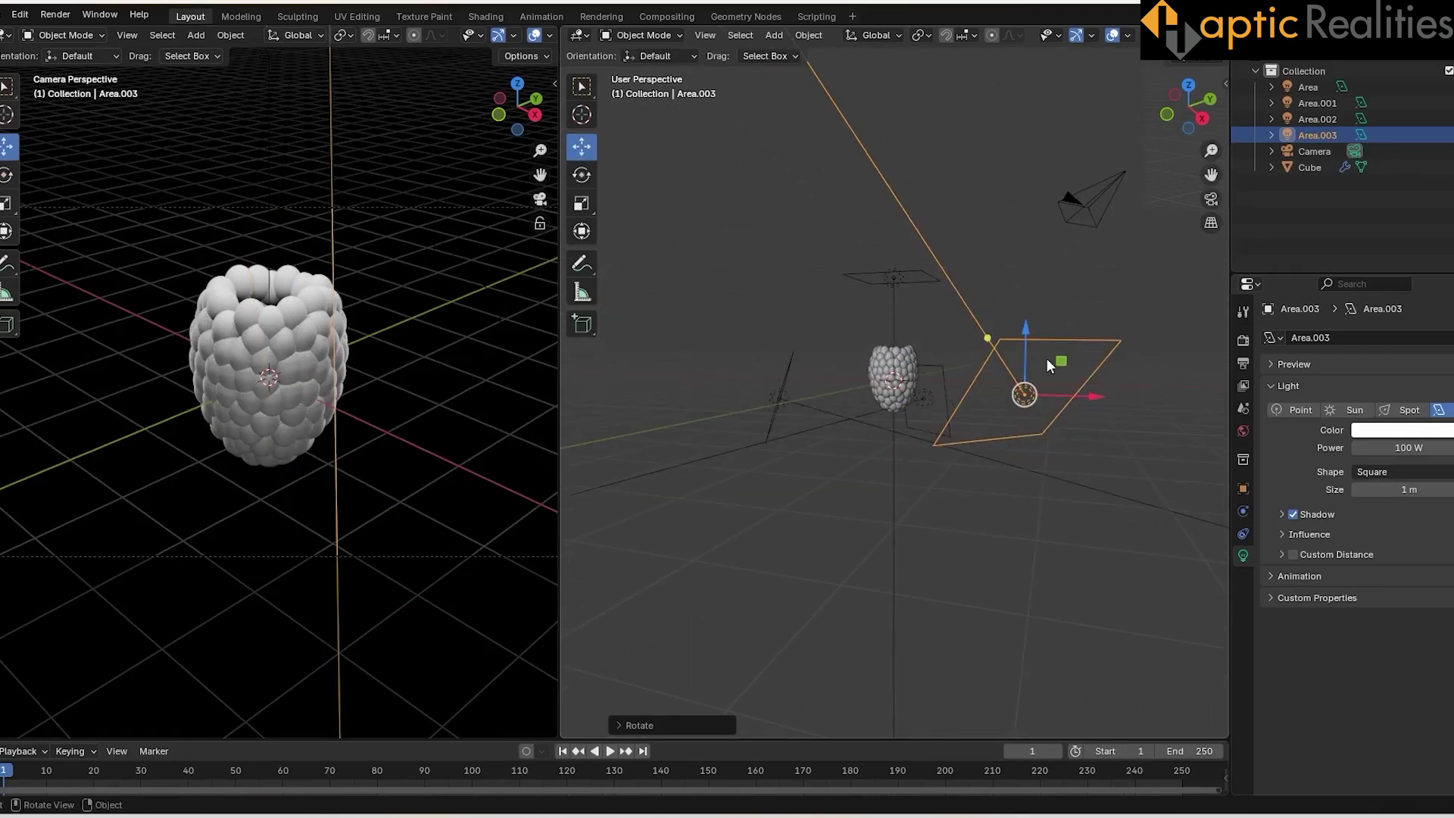
pyautogui.moveTo(1027, 335); pyautogui.dragTo(1027, 428)
pyautogui.moveTo(1092, 500); pyautogui.dragTo(1024, 499)
pyautogui.moveTo(999, 454); pyautogui.dragTo(935, 530, button='middle')
pyautogui.moveTo(898, 551); pyautogui.dragTo(957, 489)
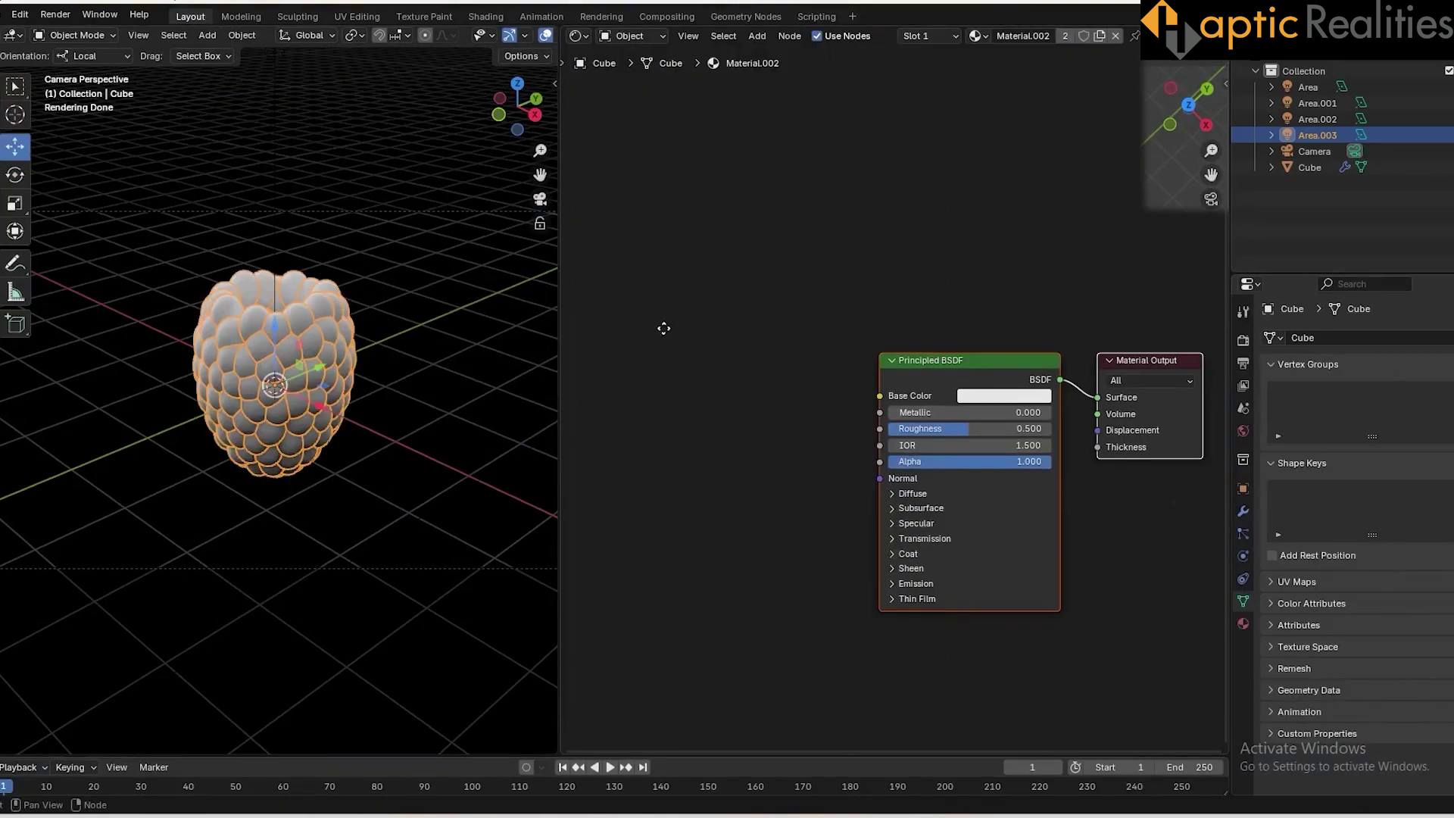
# Name the berry's material Berry and set its Principled BSDF base color to deep pink.
pyautogui.scroll(1, 662, 325)
pyautogui.write('Berry')
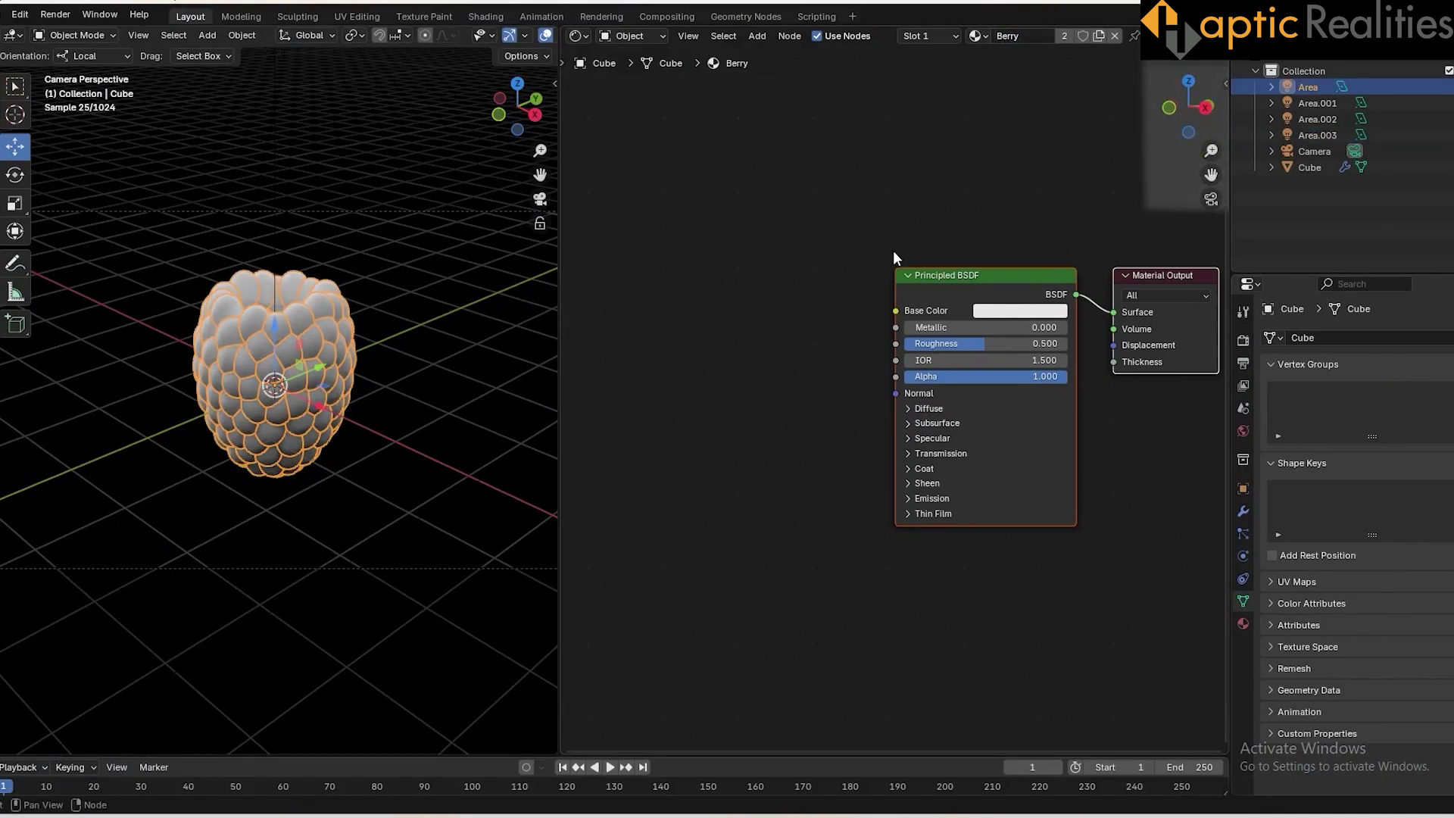
pyautogui.click(1011, 311)
pyautogui.moveTo(1068, 168); pyautogui.dragTo(1064, 178)
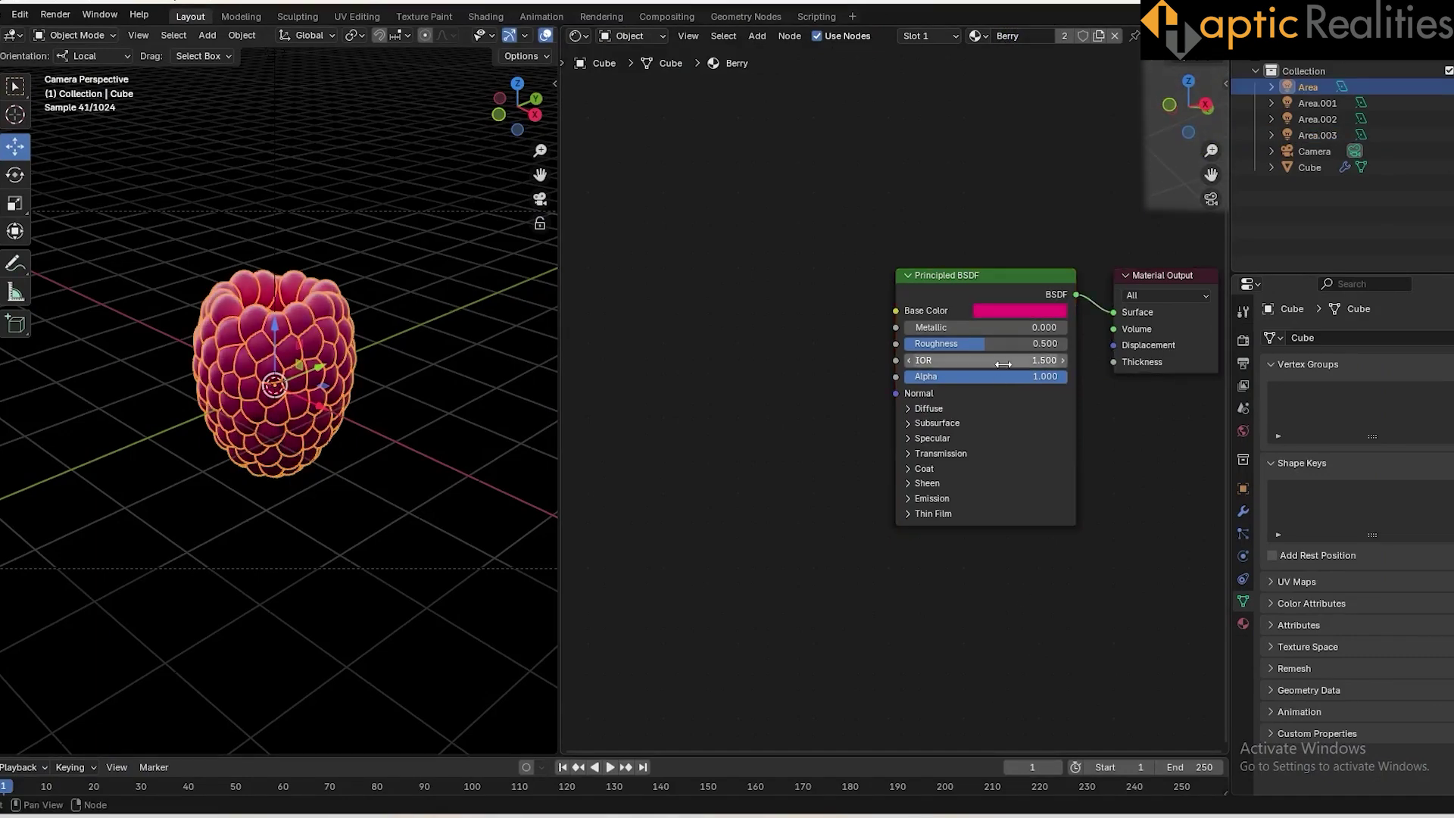
# Set the Principled BSDF's Transmission weight to 0.75.
pyautogui.click(908, 453)
pyautogui.click(937, 475)
pyautogui.write('0.7')
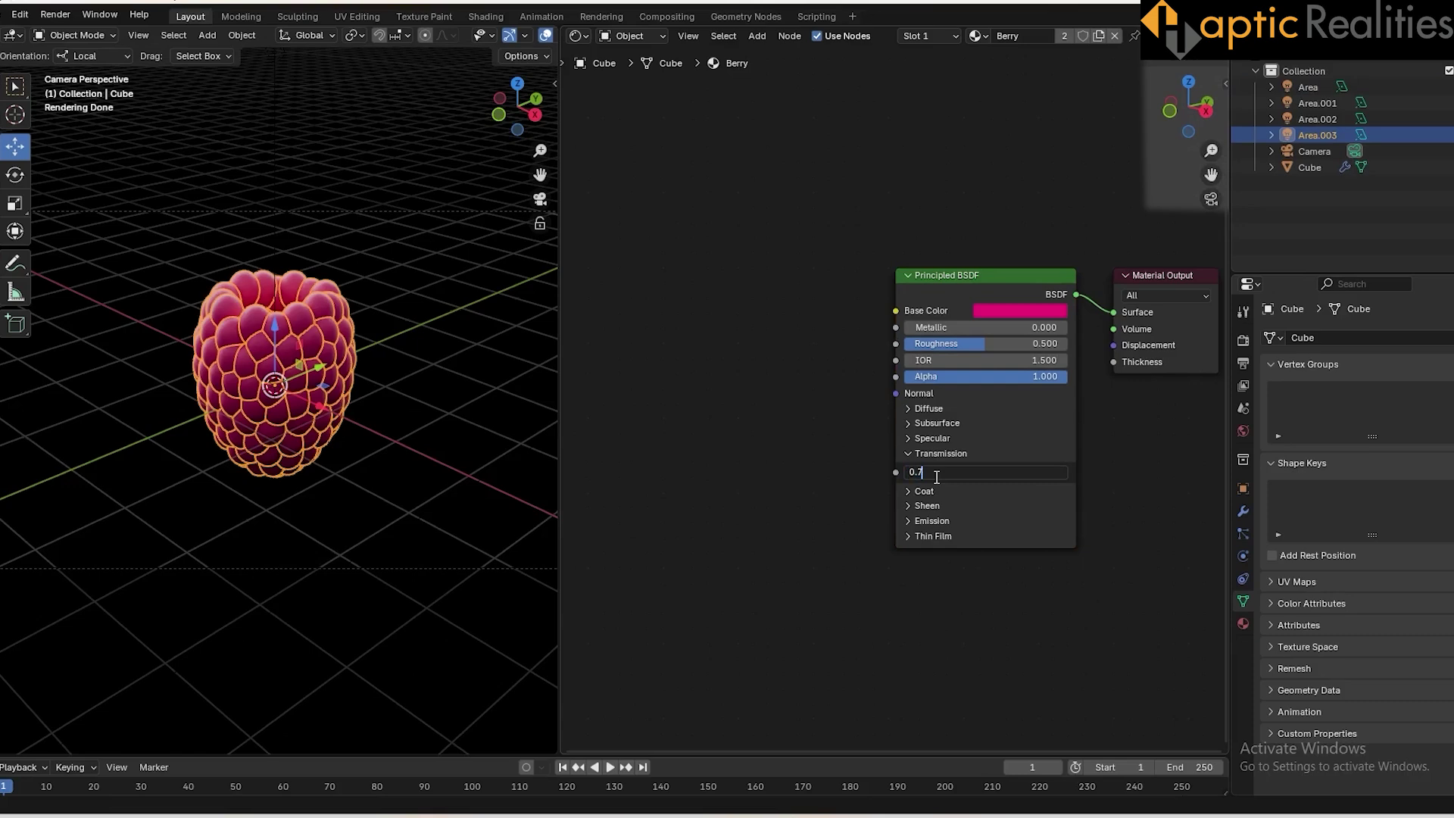
pyautogui.write('5')
pyautogui.press('Return')
# Add a Bump node and connect its Normal output to the Principled BSDF's Normal input.
pyautogui.hotkey('shift', 'a')
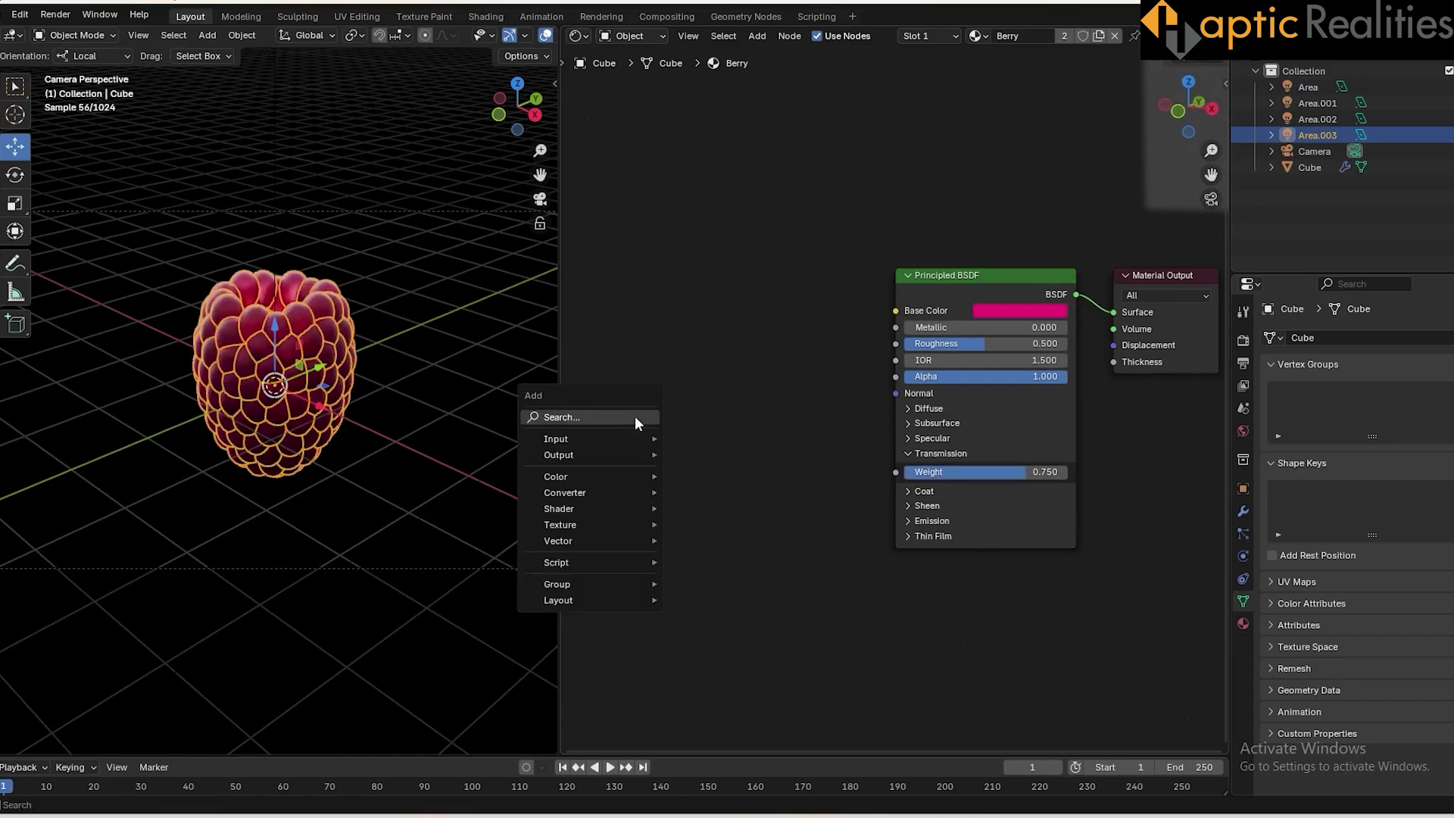
pyautogui.write('bump')
pyautogui.press('Return')
pyautogui.click(829, 389)
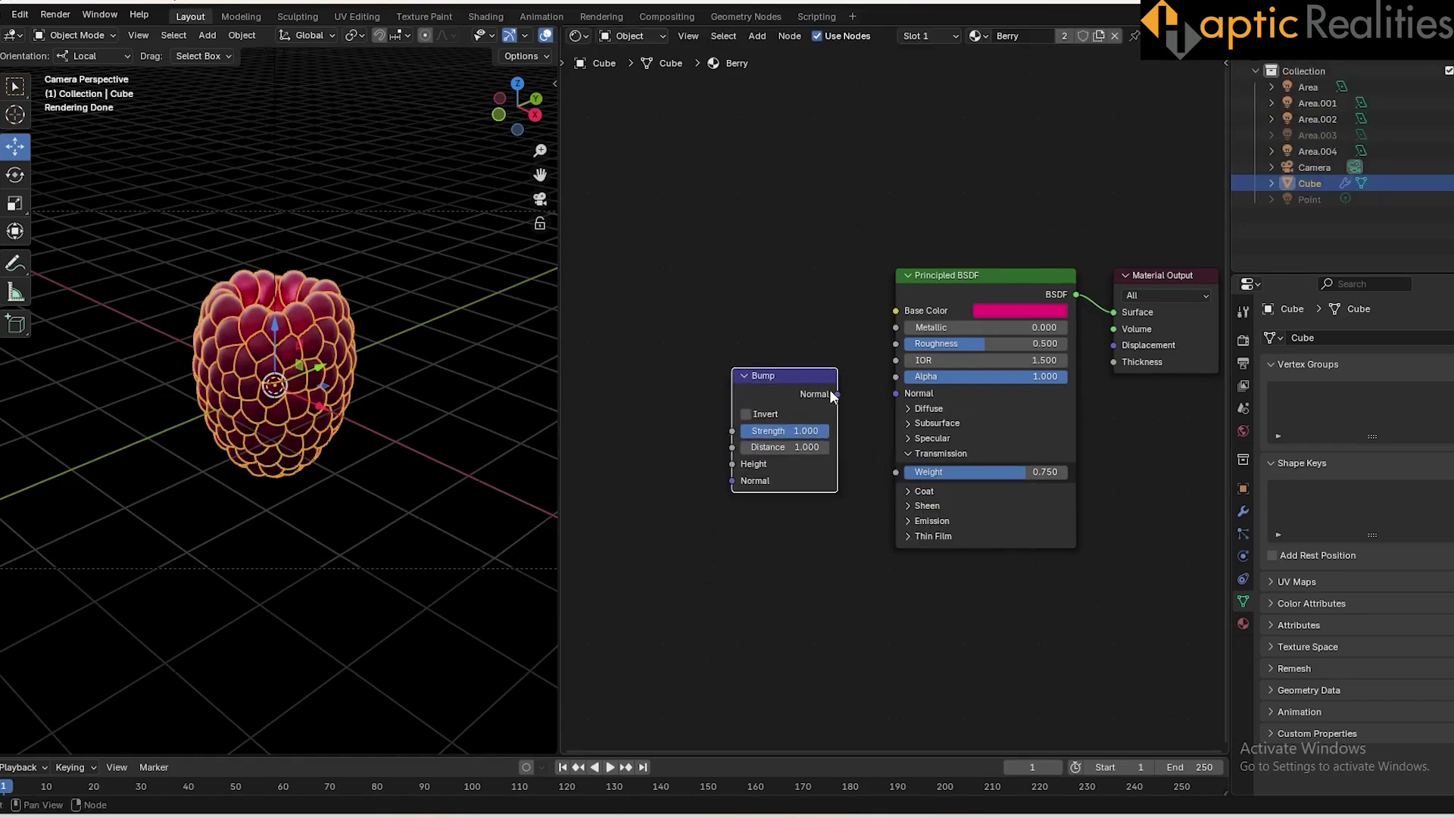
pyautogui.moveTo(836, 394); pyautogui.dragTo(896, 393)
# Add a Noise Texture node and connect its Fac output to the Bump node's Height input.
pyautogui.hotkey('shift', 'a')
pyautogui.write('n')
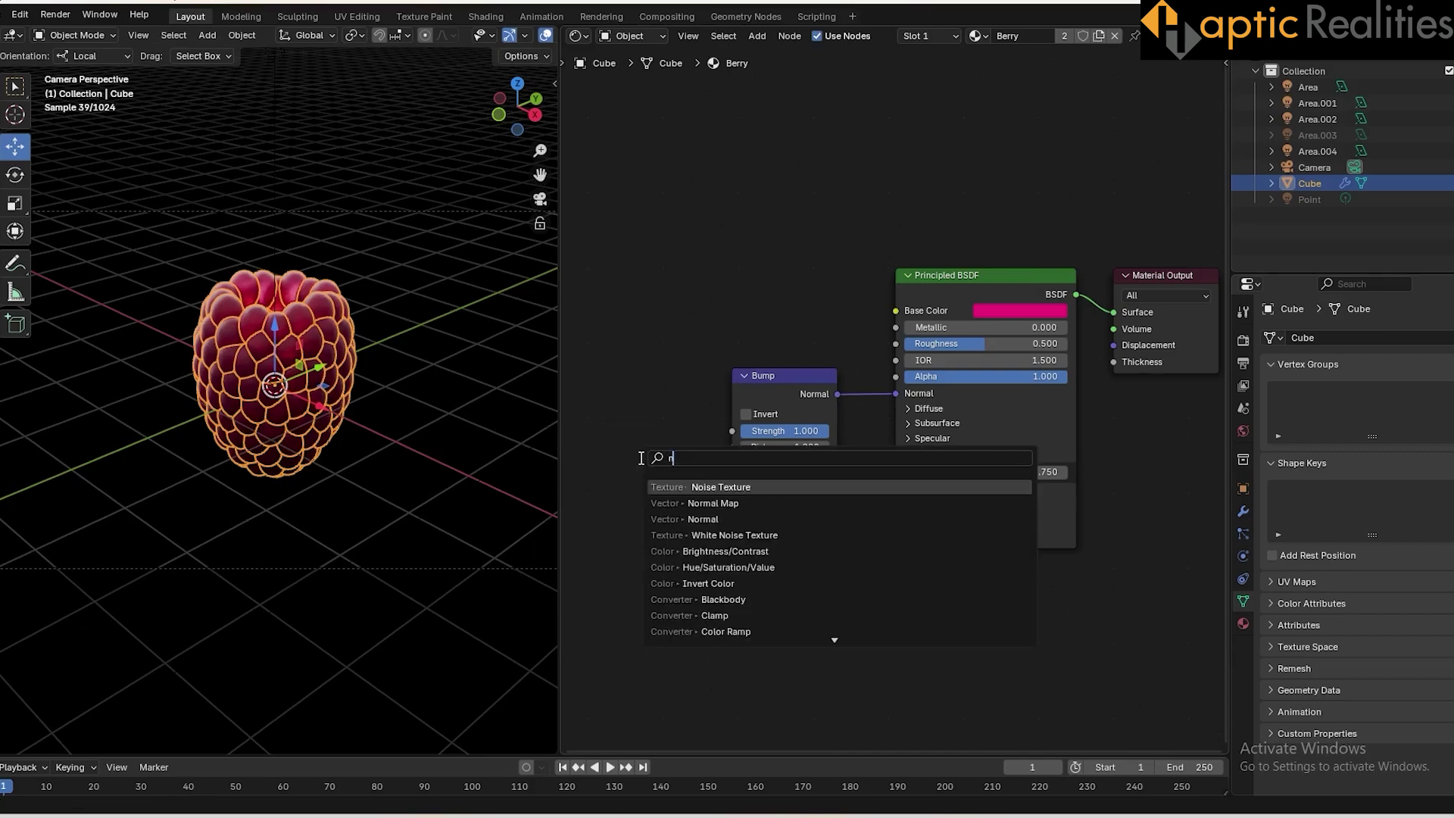
pyautogui.write('oi')
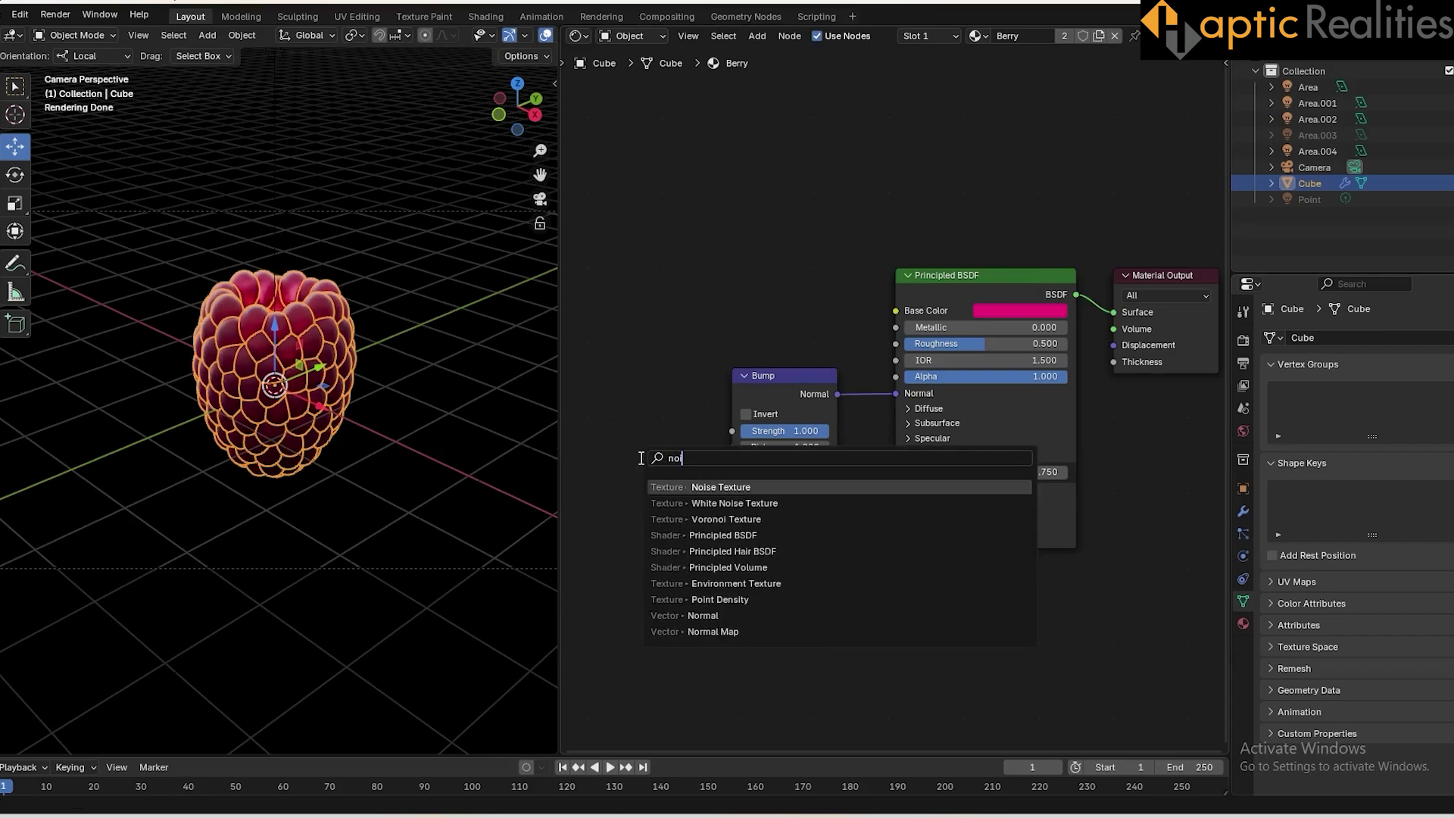
pyautogui.click(698, 489)
pyautogui.click(647, 332)
pyautogui.moveTo(721, 462); pyautogui.dragTo(727, 463)
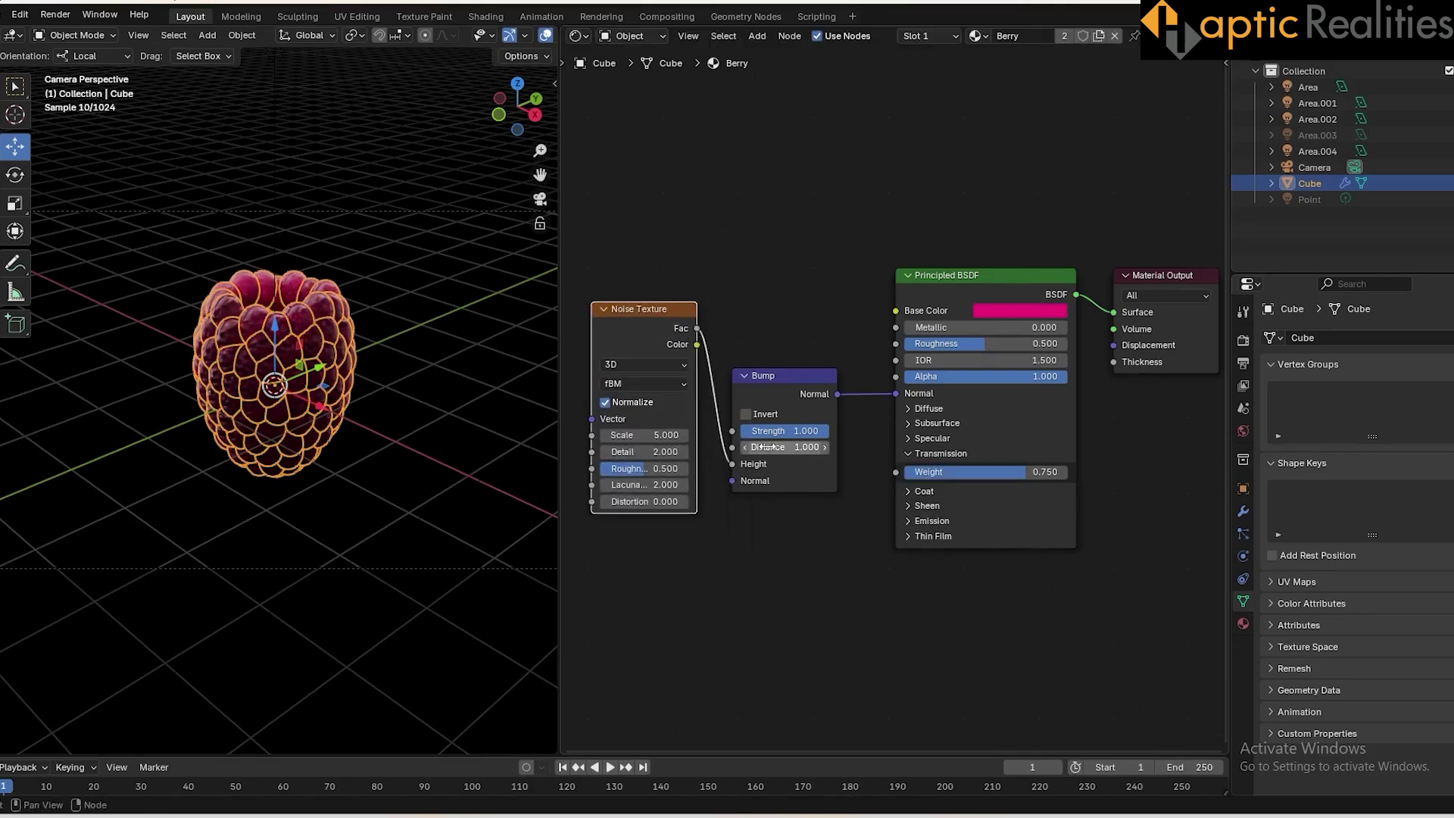
# Set the Bump node's Strength to 0.2 and the Noise Texture's Scale to 4, and move the noise node lower.
pyautogui.write('0.1')
pyautogui.press('Return')
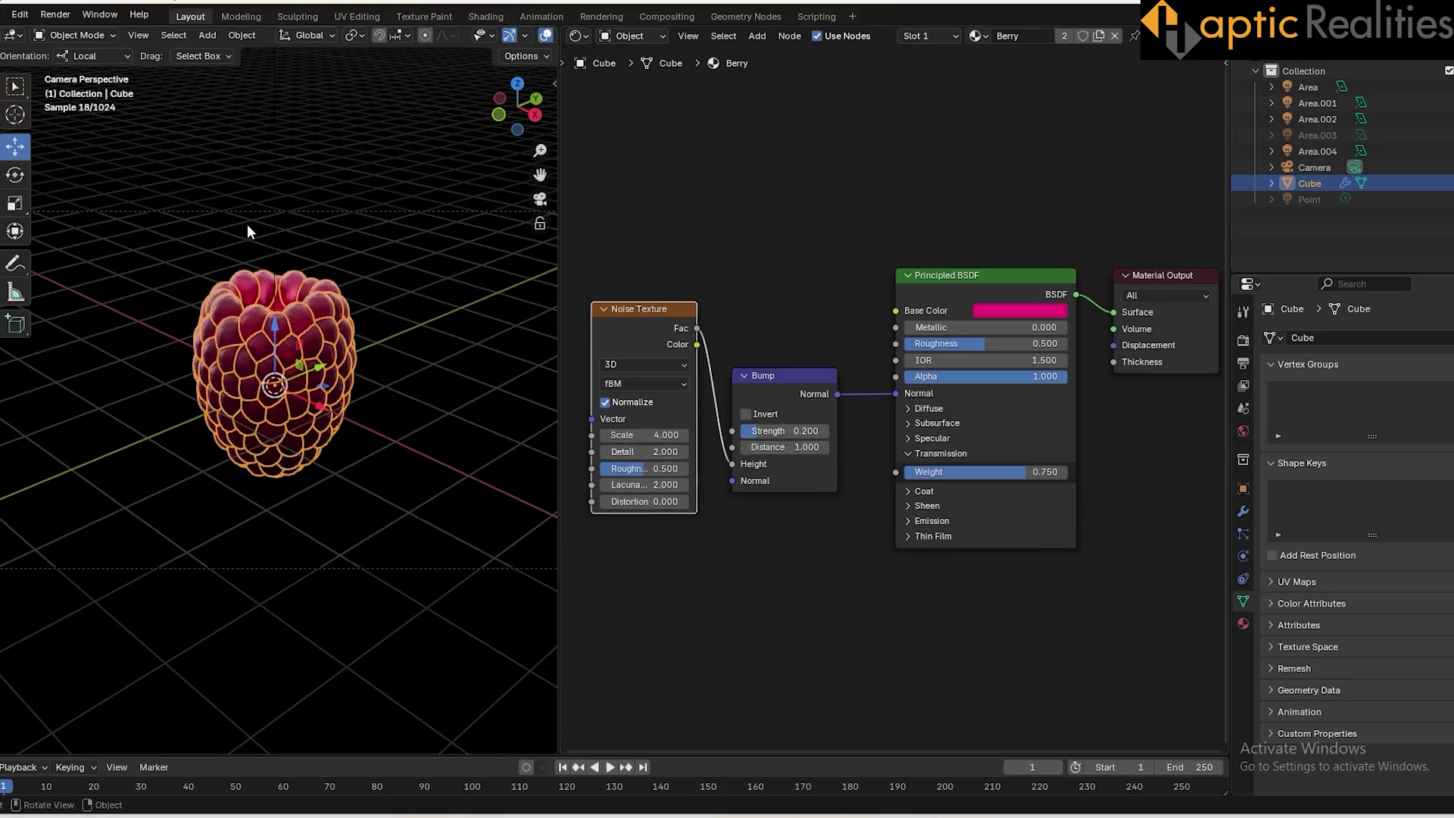
pyautogui.moveTo(664, 313); pyautogui.dragTo(659, 358)
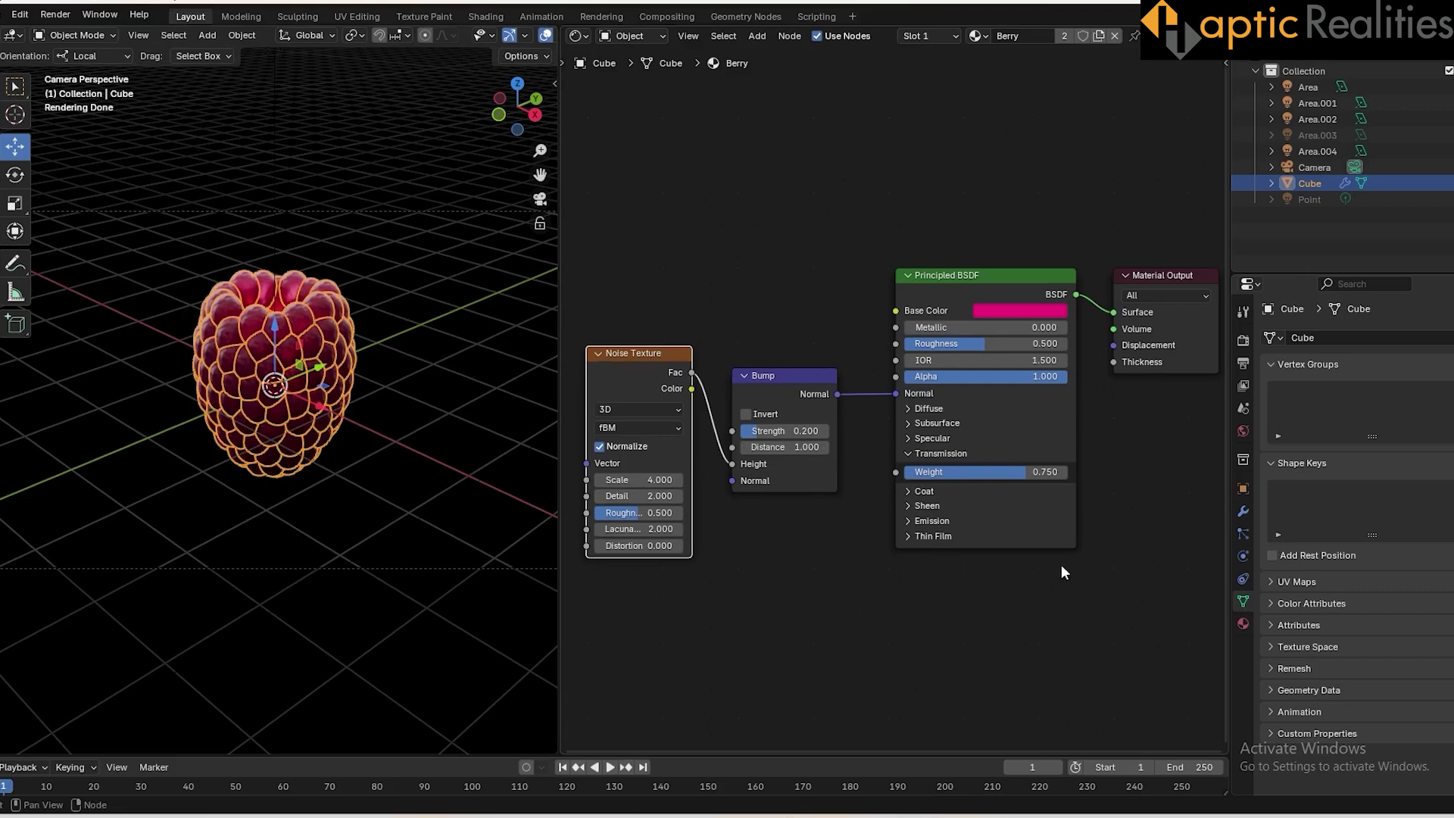
pyautogui.moveTo(1062, 573); pyautogui.dragTo(943, 559, button='middle')
pyautogui.click(690, 418)
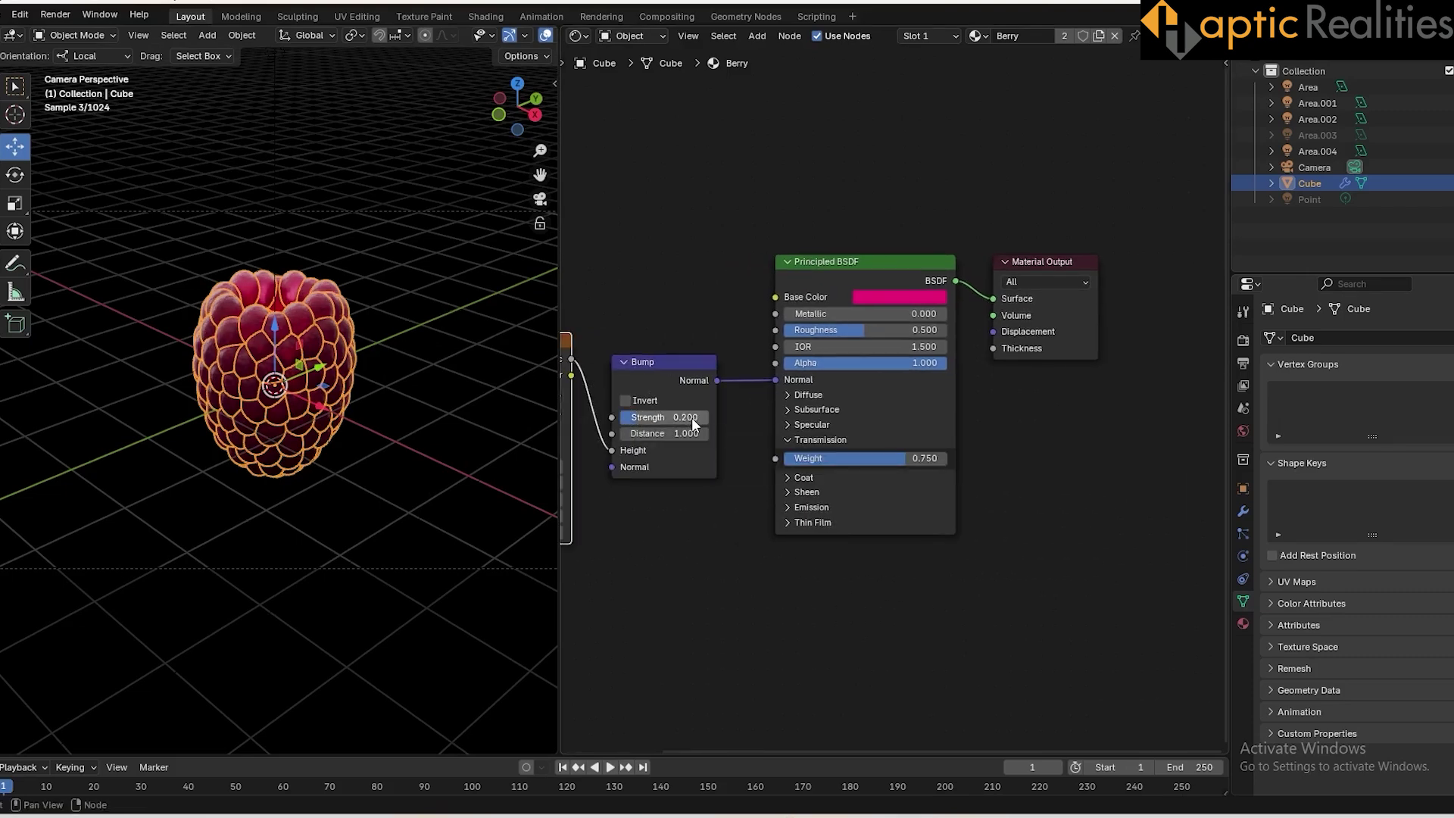
# Make room before the Material Output and place a Volume Absorption node beside the Principled BSDF.
pyautogui.moveTo(1052, 267); pyautogui.dragTo(1178, 268)
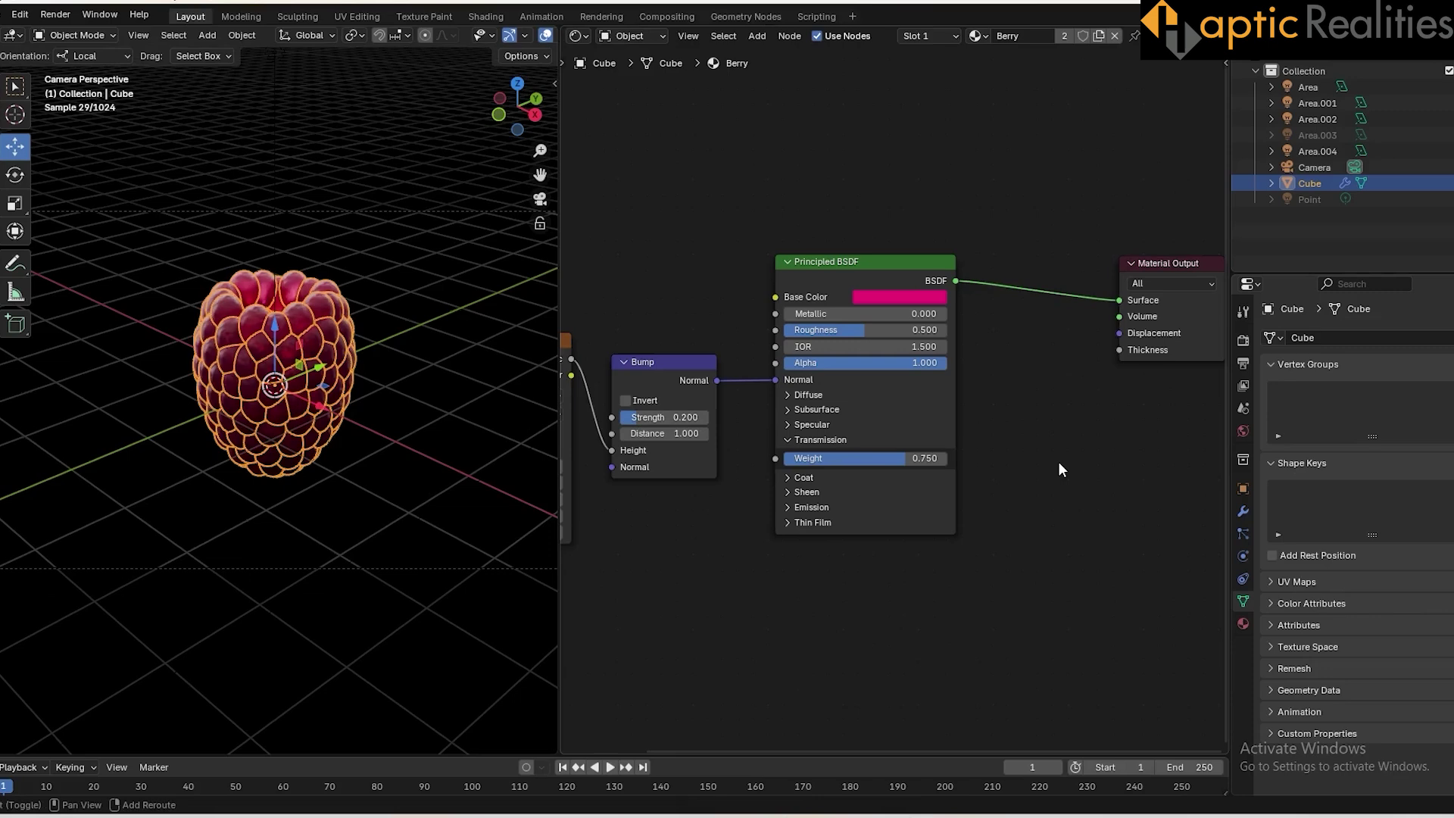
pyautogui.hotkey('shift', 'a')
pyautogui.write('volume')
pyautogui.click(1137, 543)
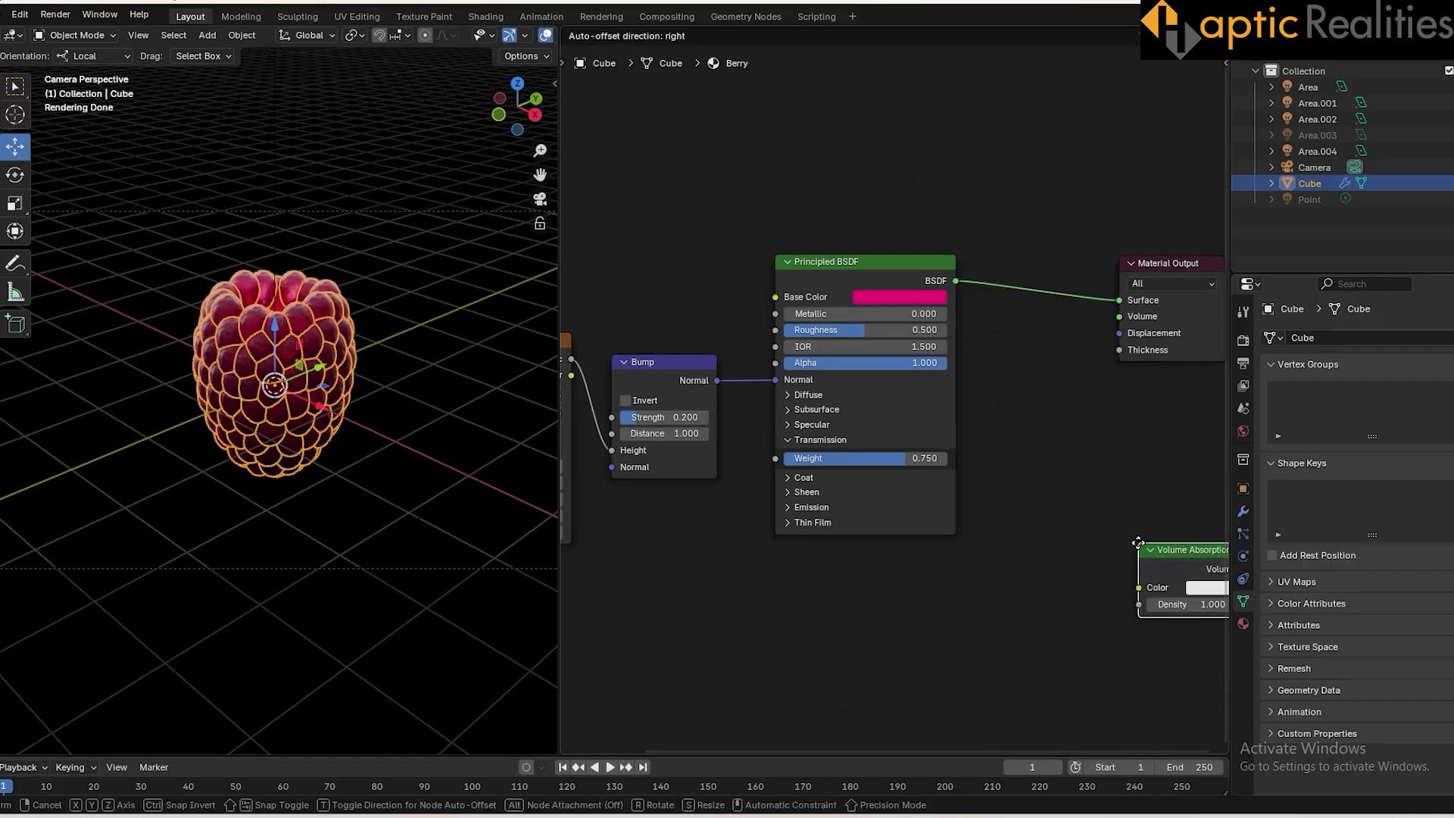
pyautogui.click(990, 373)
# Give Volume Absorption a deep pink color and density 7, and connect it to the Material Output's Volume input.
pyautogui.click(1062, 415)
pyautogui.click(1121, 274)
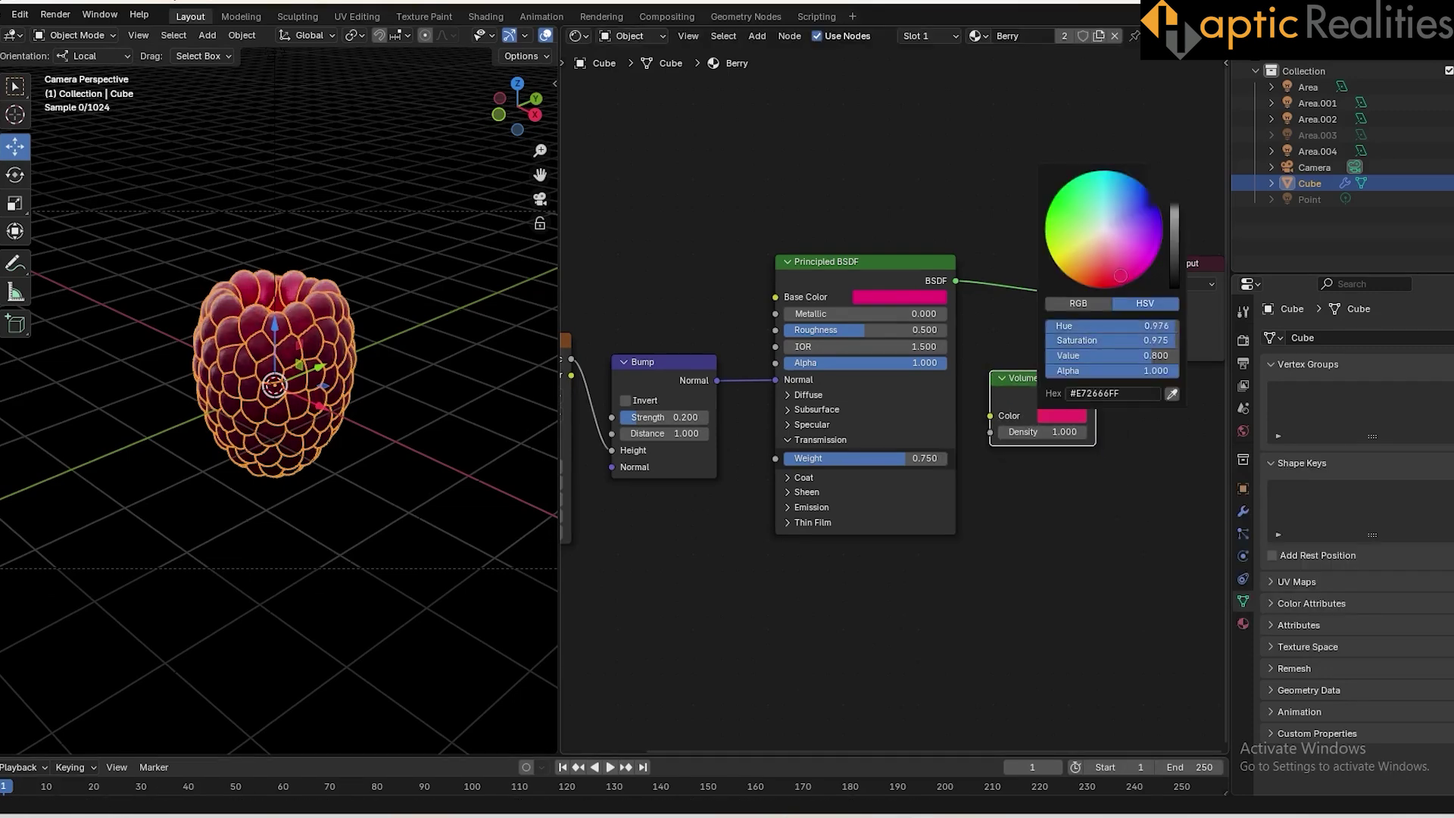
pyautogui.write('7')
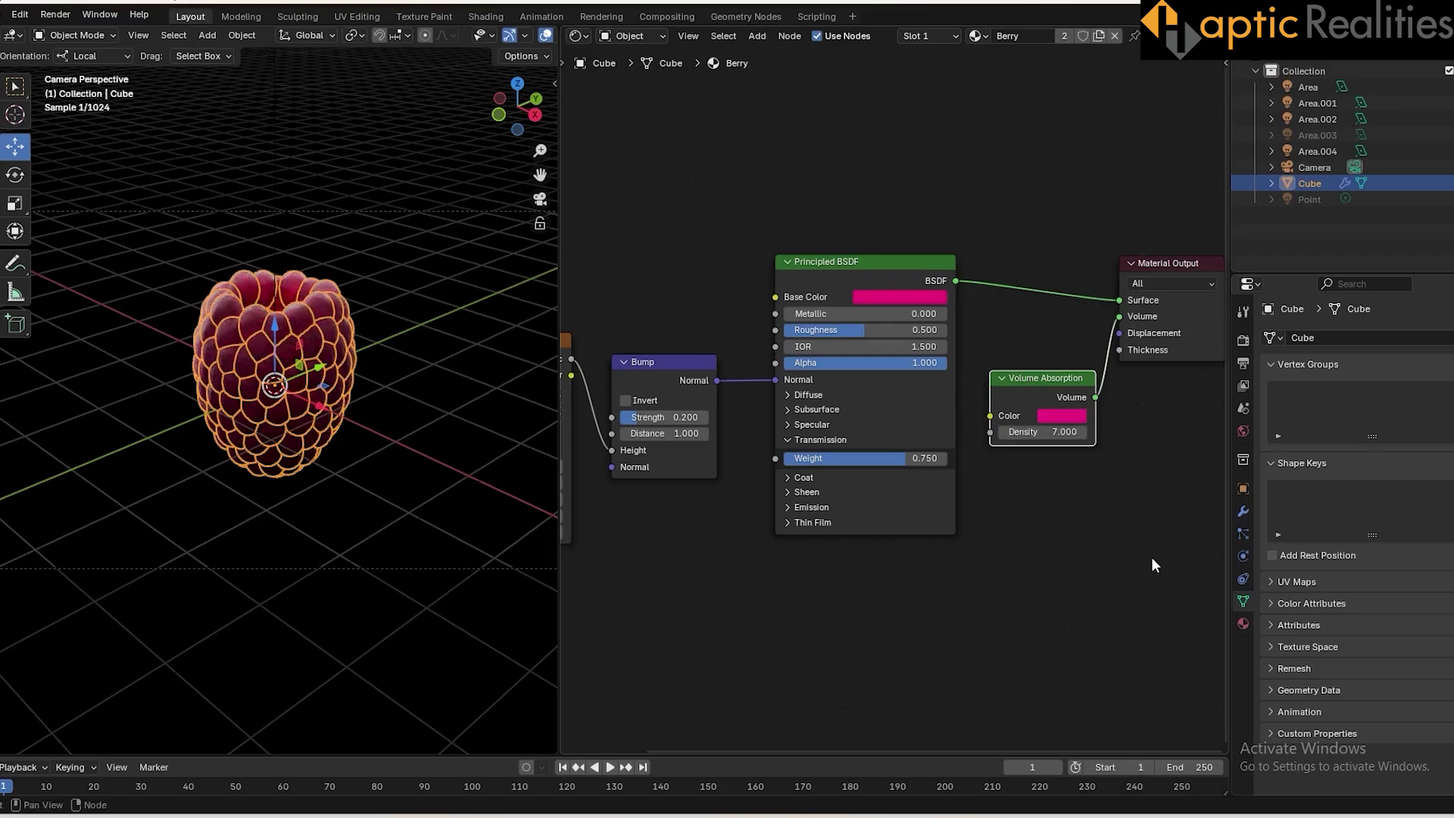
pyautogui.press('Return')
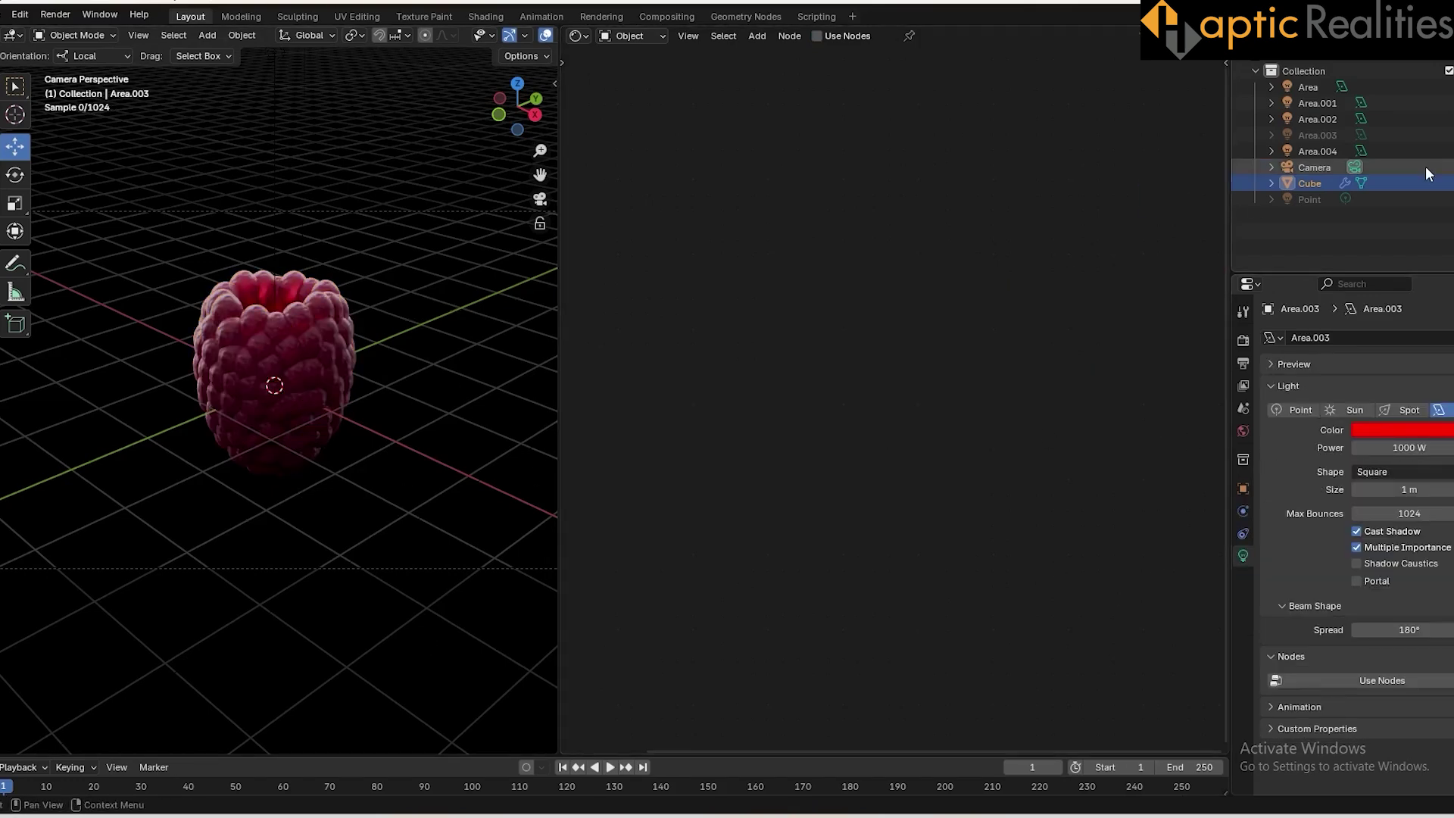
# Select the berry and render the still image of the scene.
pyautogui.click(345, 349)
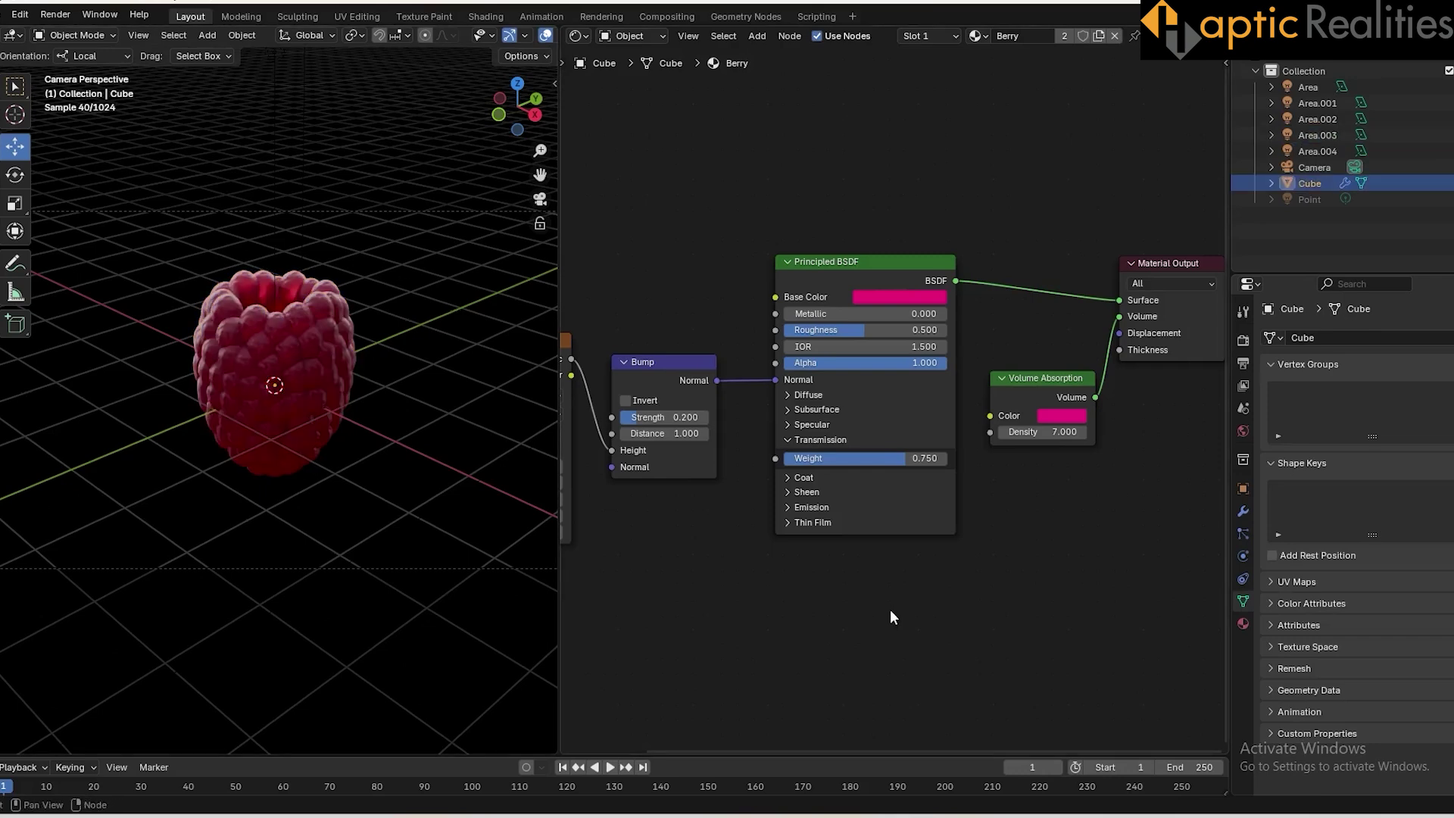
pyautogui.press('F12')
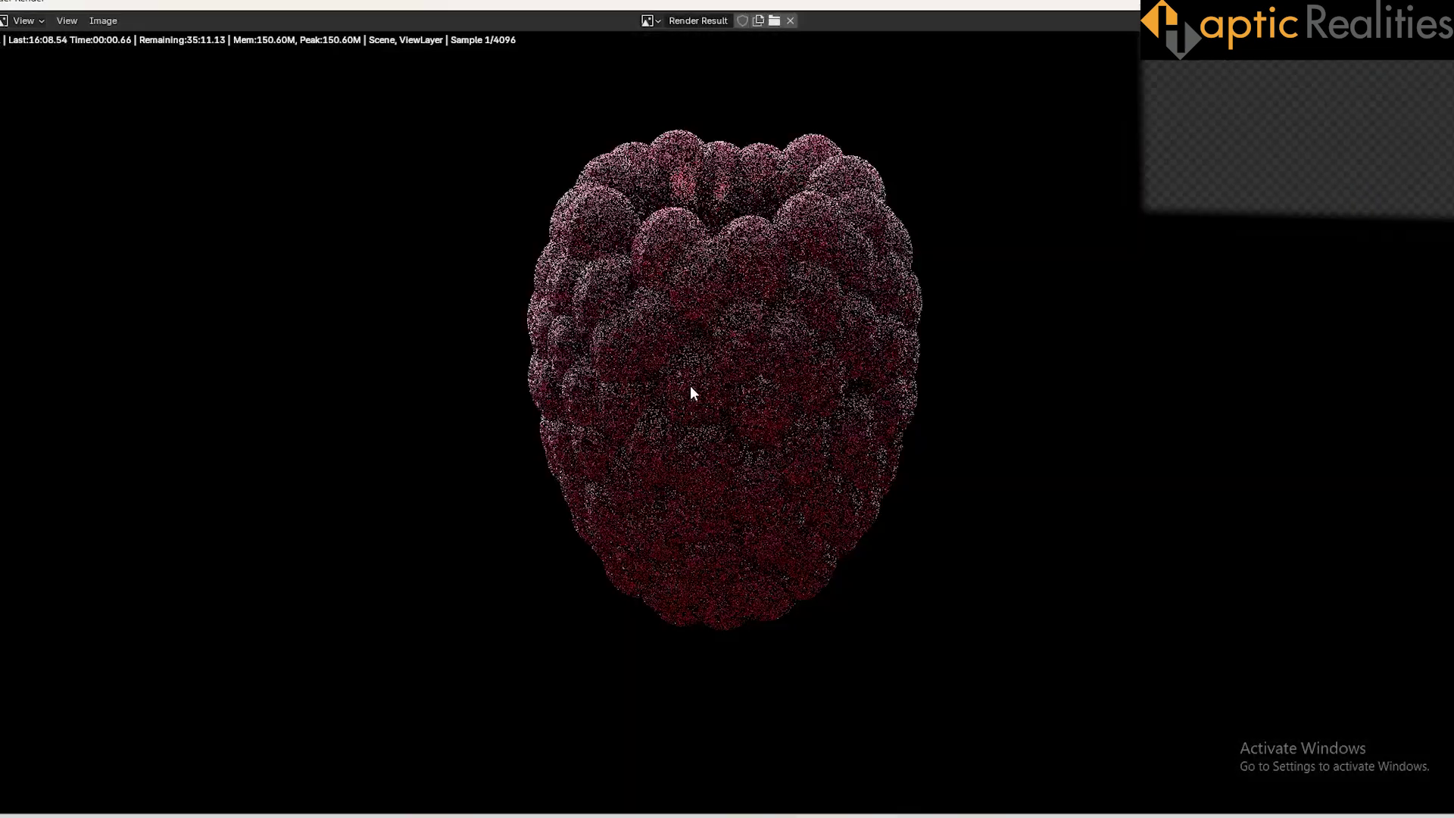